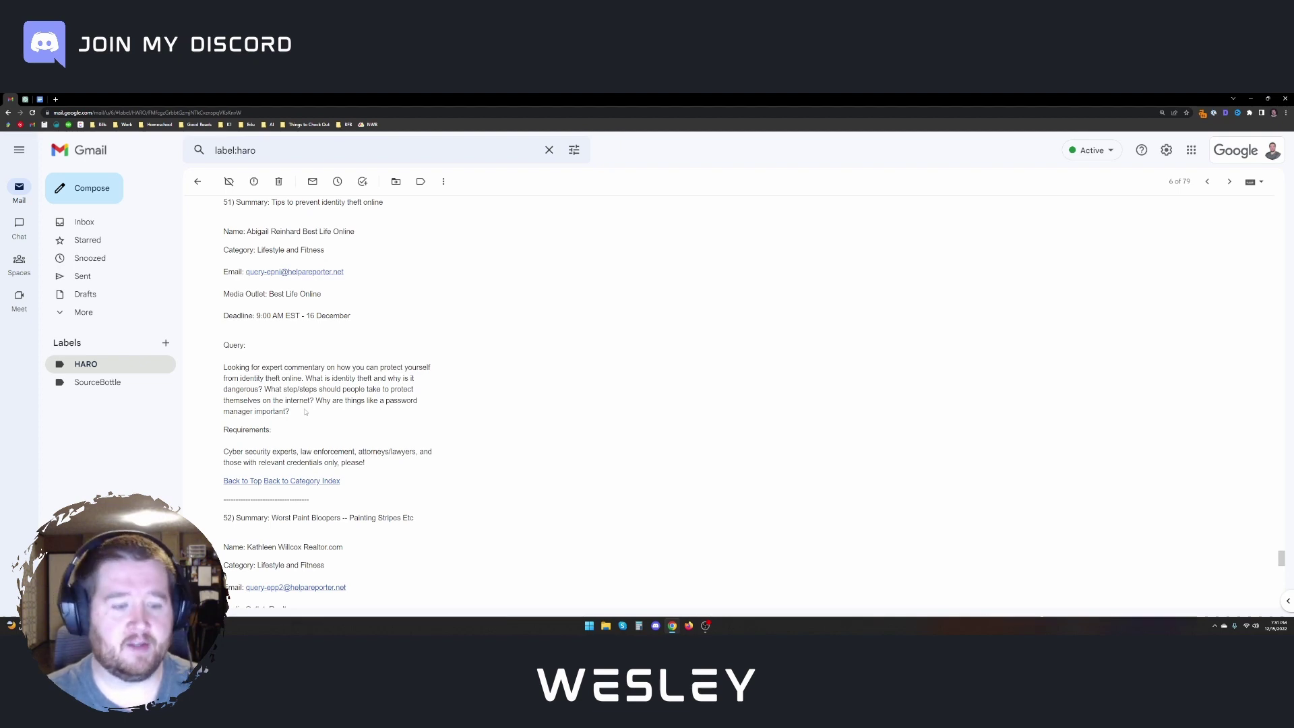
- Select the question 'What is identity theft and why is it dangerous?' in the HARO email, then go to ChatGPT
drag(305, 412, 244, 389)
click(354, 390)
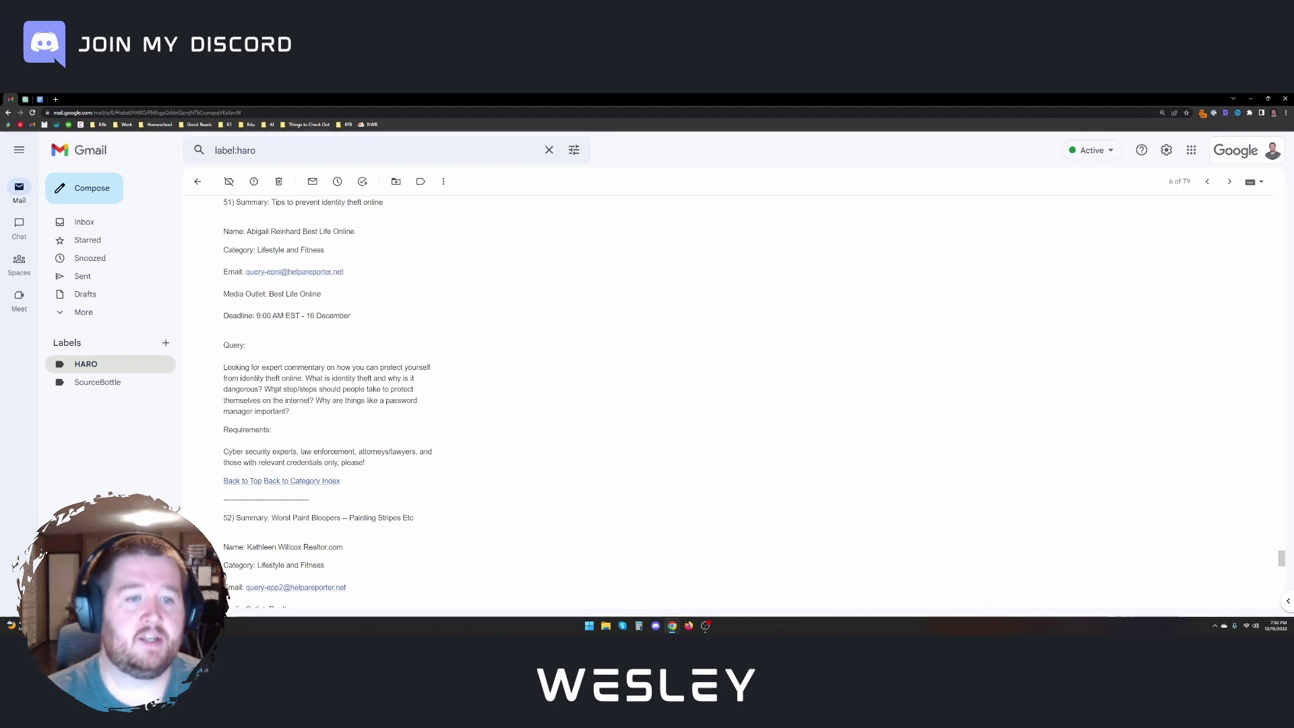
drag(263, 389, 305, 378)
key(ctrl+c)
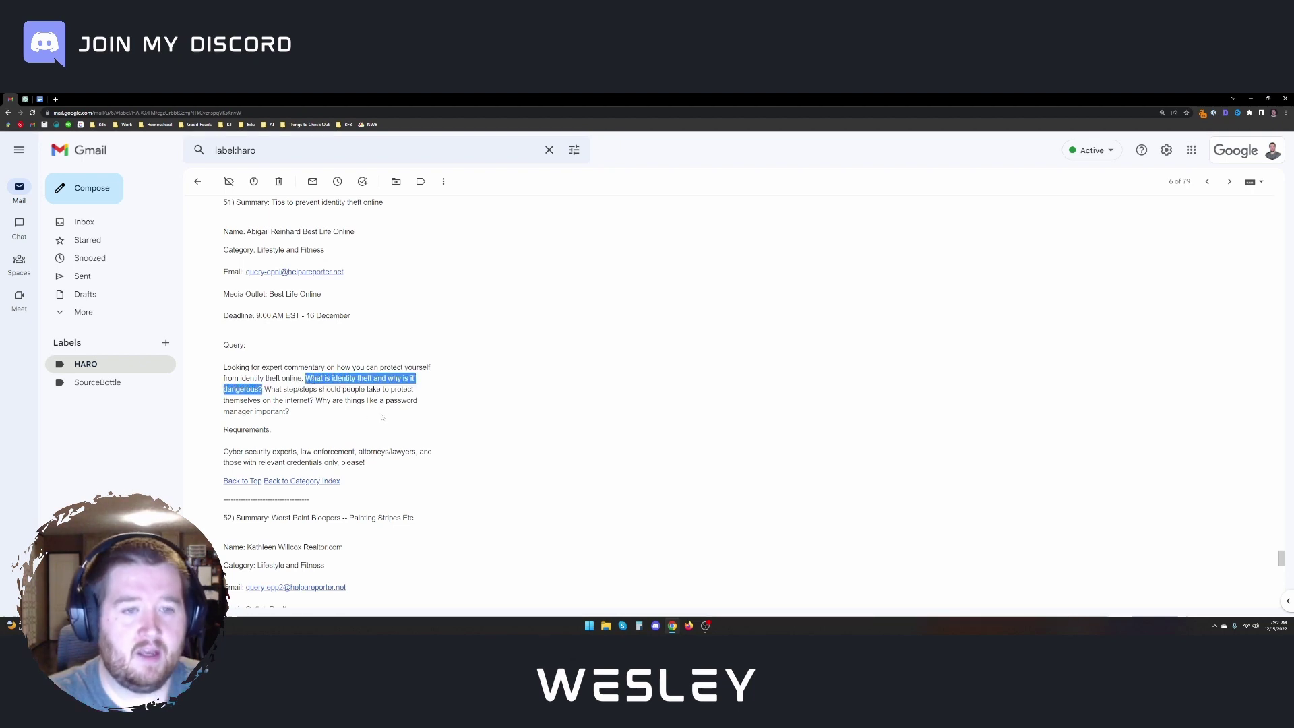
click(450, 403)
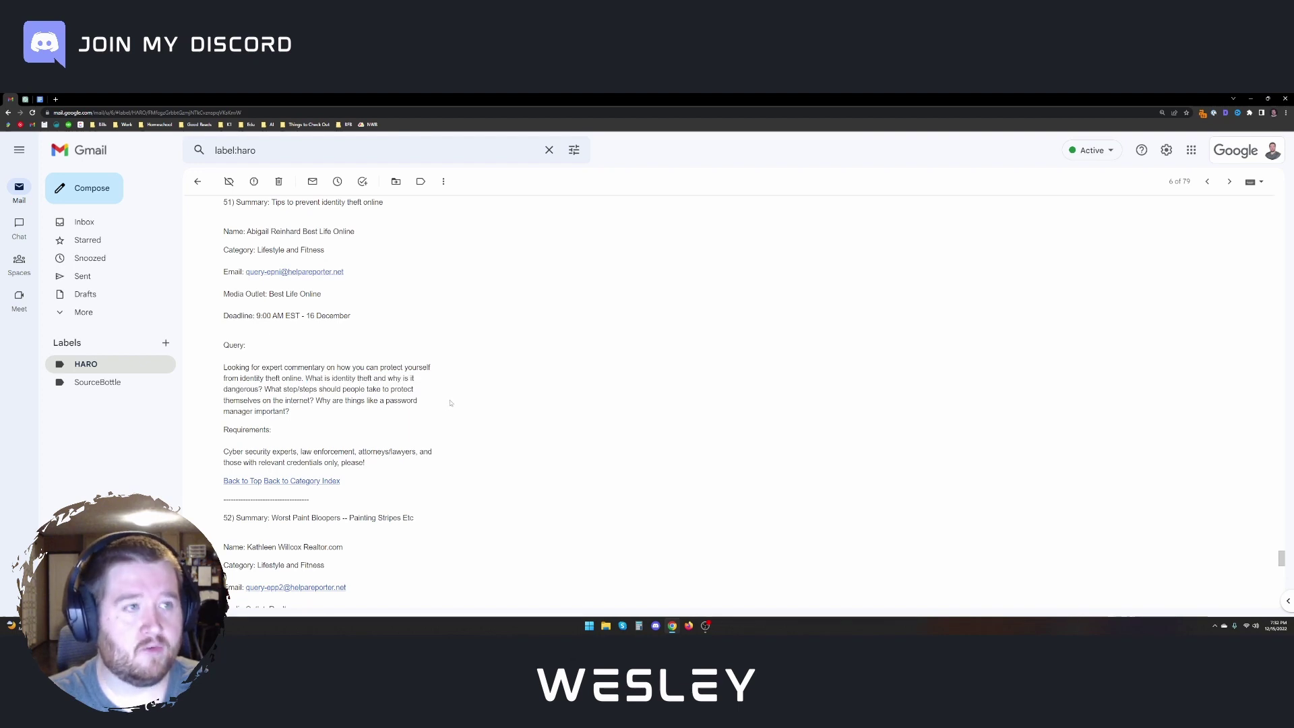
key(ctrl+Tab)
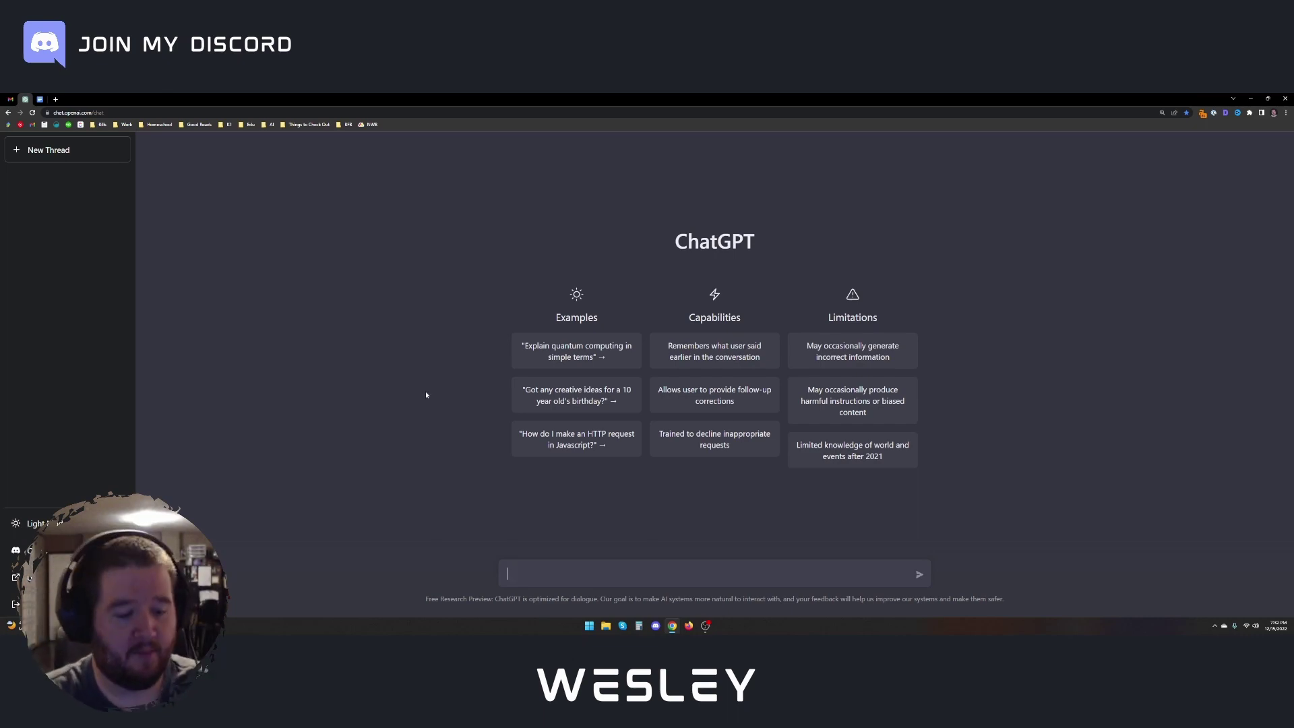
- Ask ChatGPT for a quick answer to the identity-theft question, then have it made a little shorter
key(ctrl+Tab)
key(ctrl+shift+Tab)
text(gi)
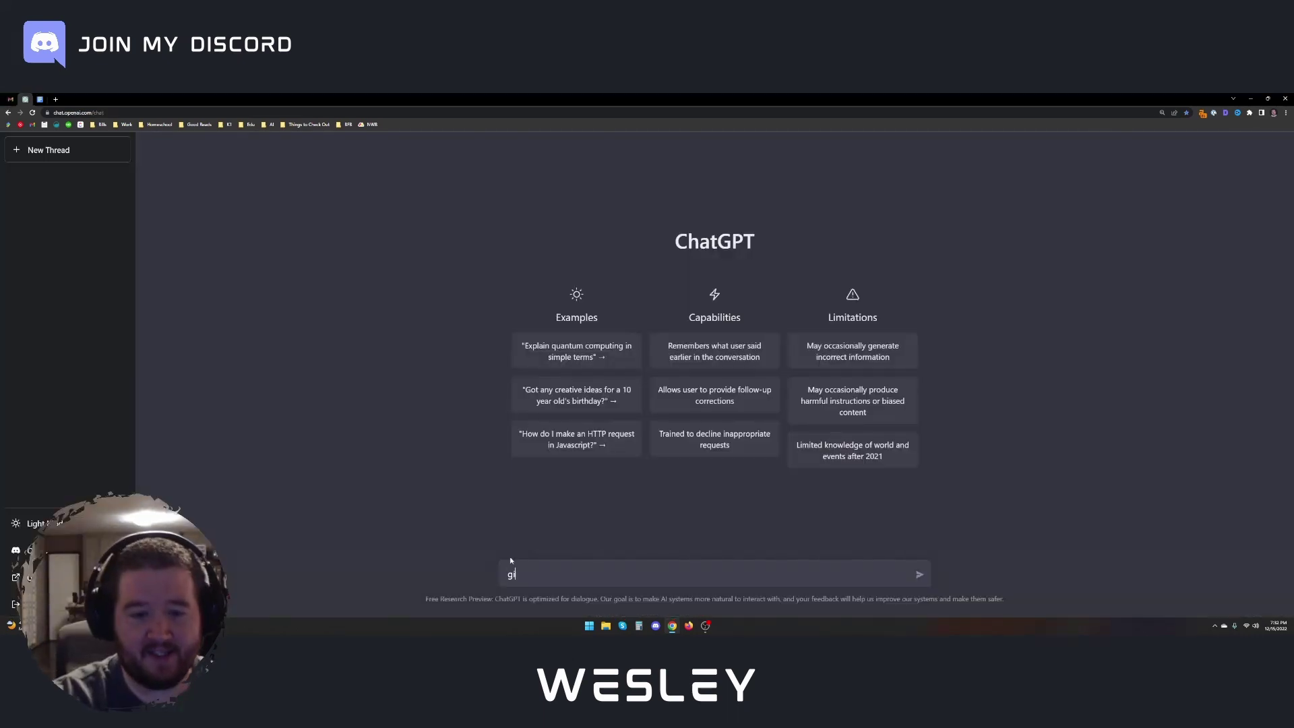
text(ve me a quick answer)
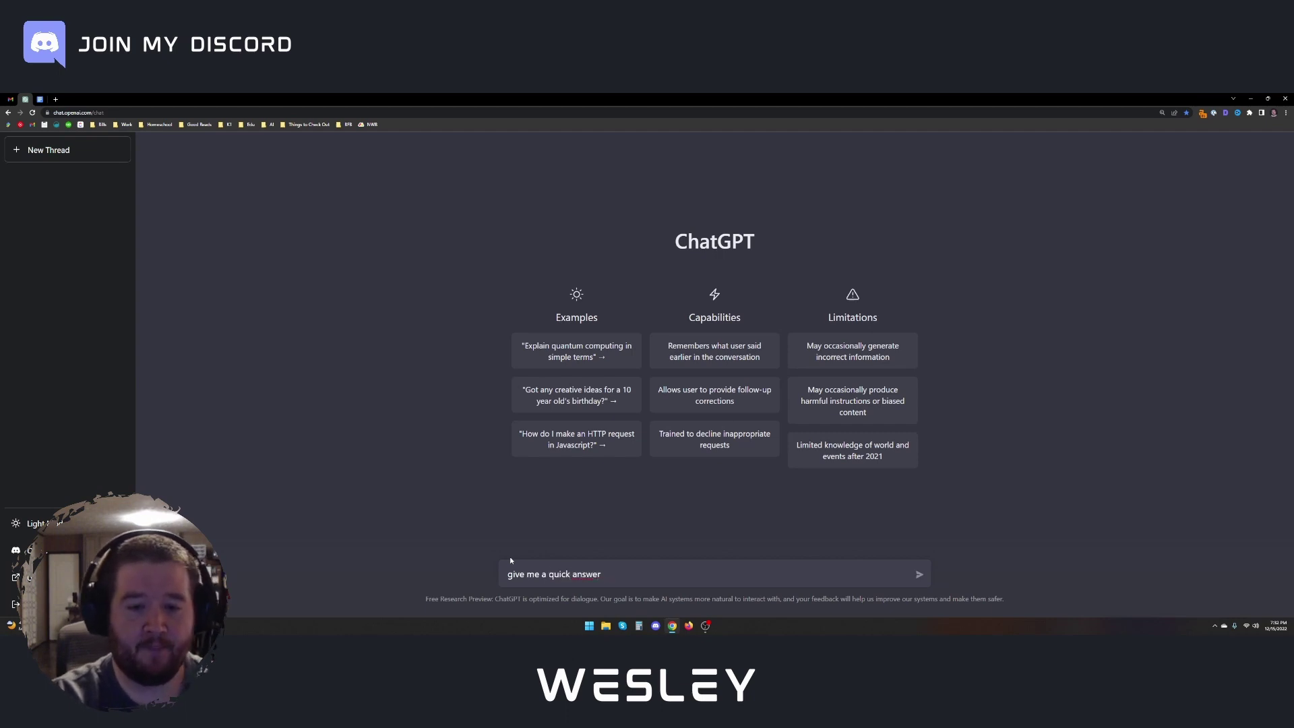
text( for ")
key(ctrl+v)
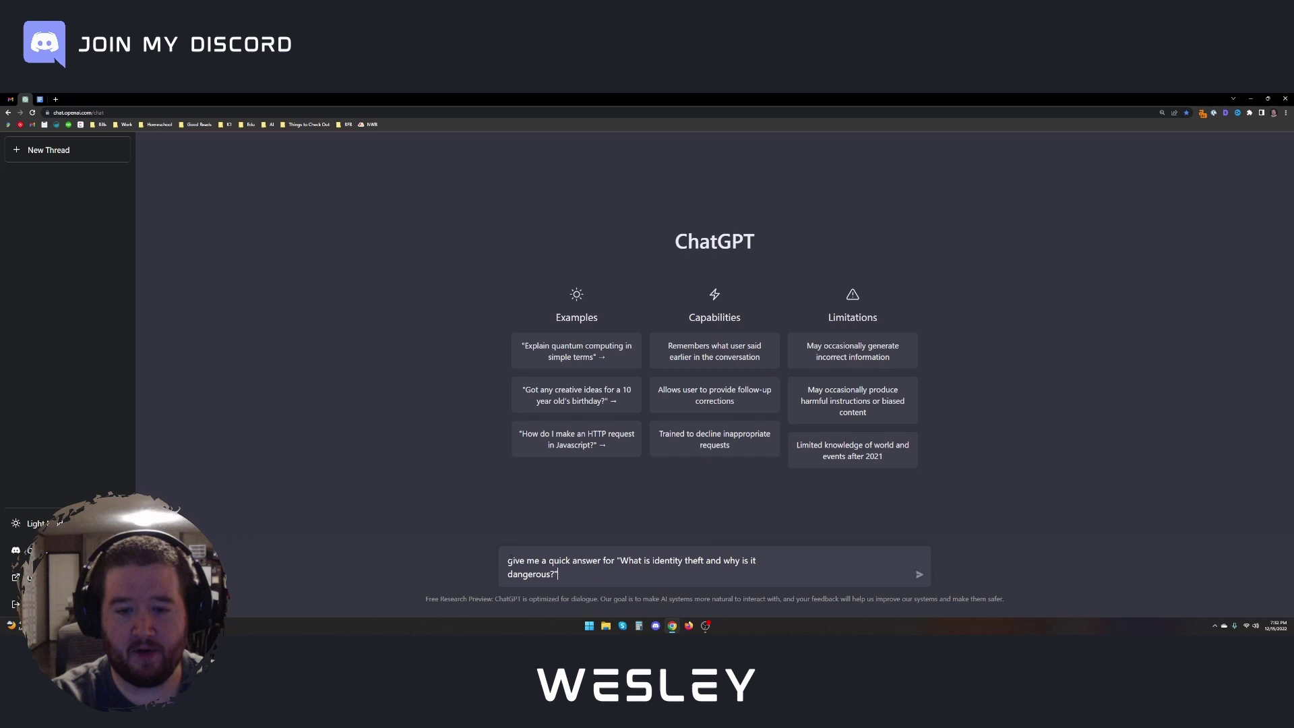
key(Return)
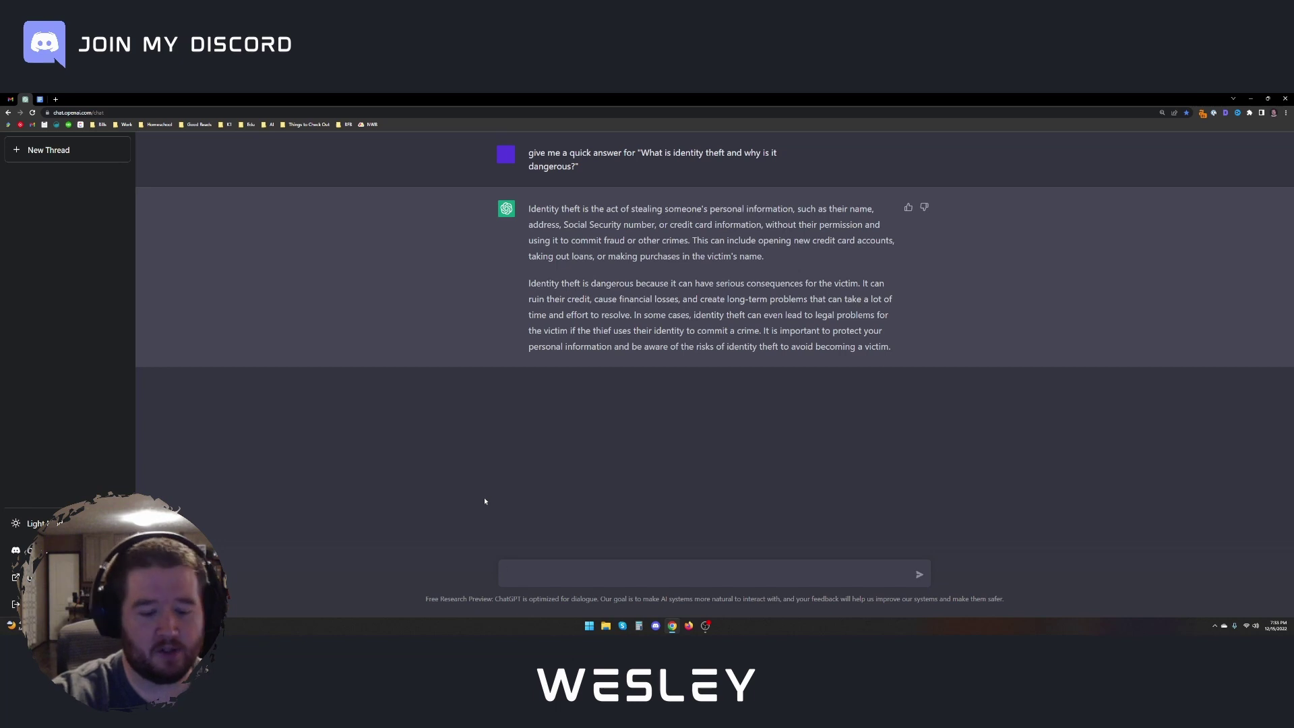
text(make it )
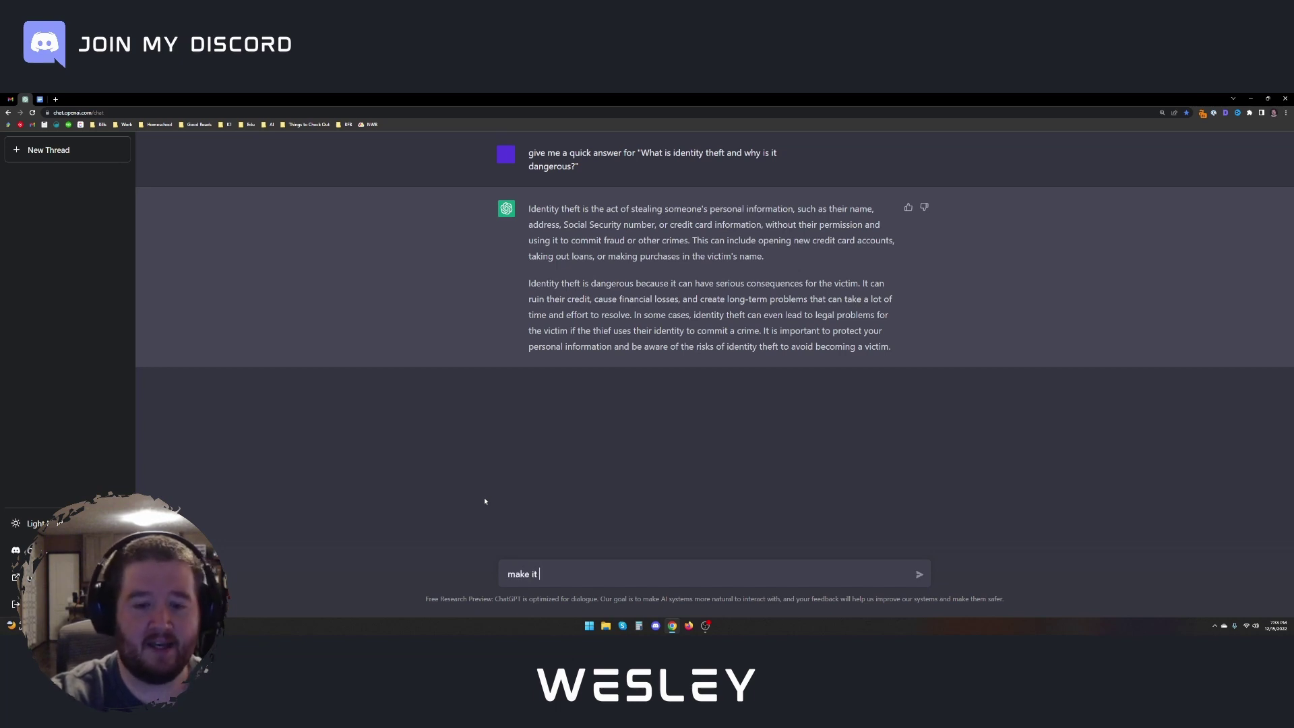
text(a little shorter)
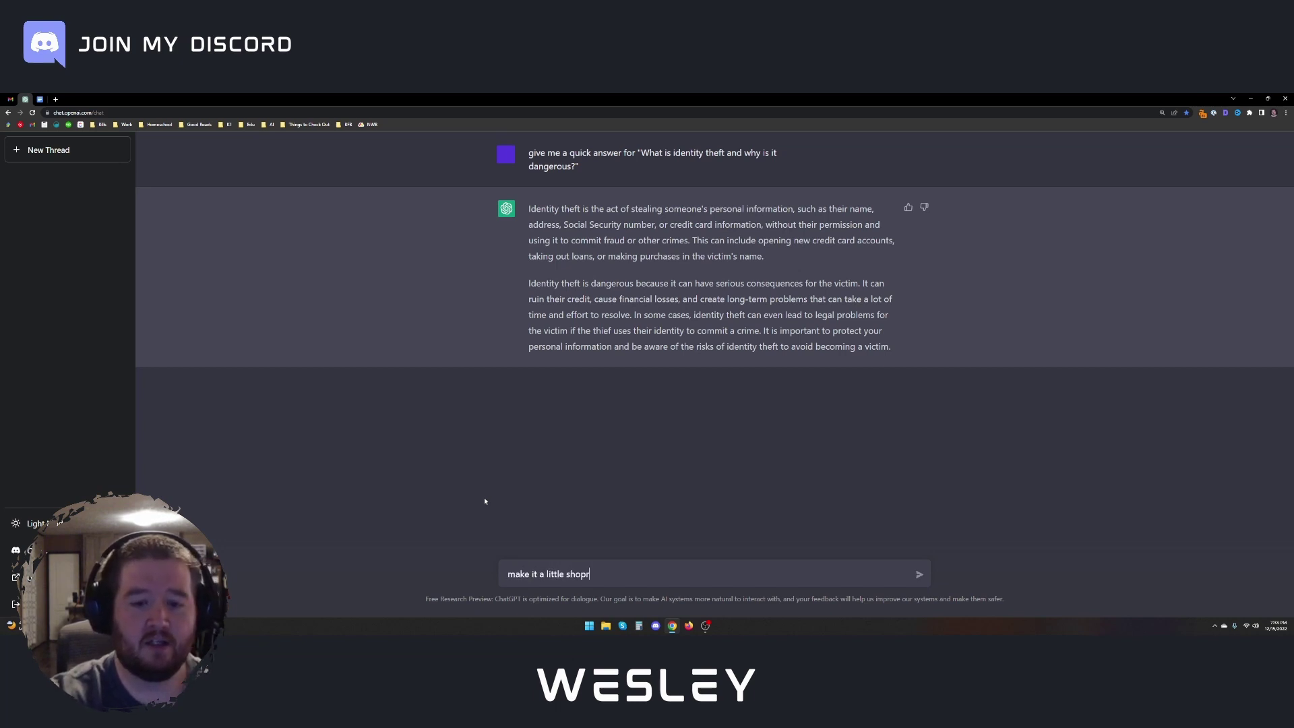
key(Return)
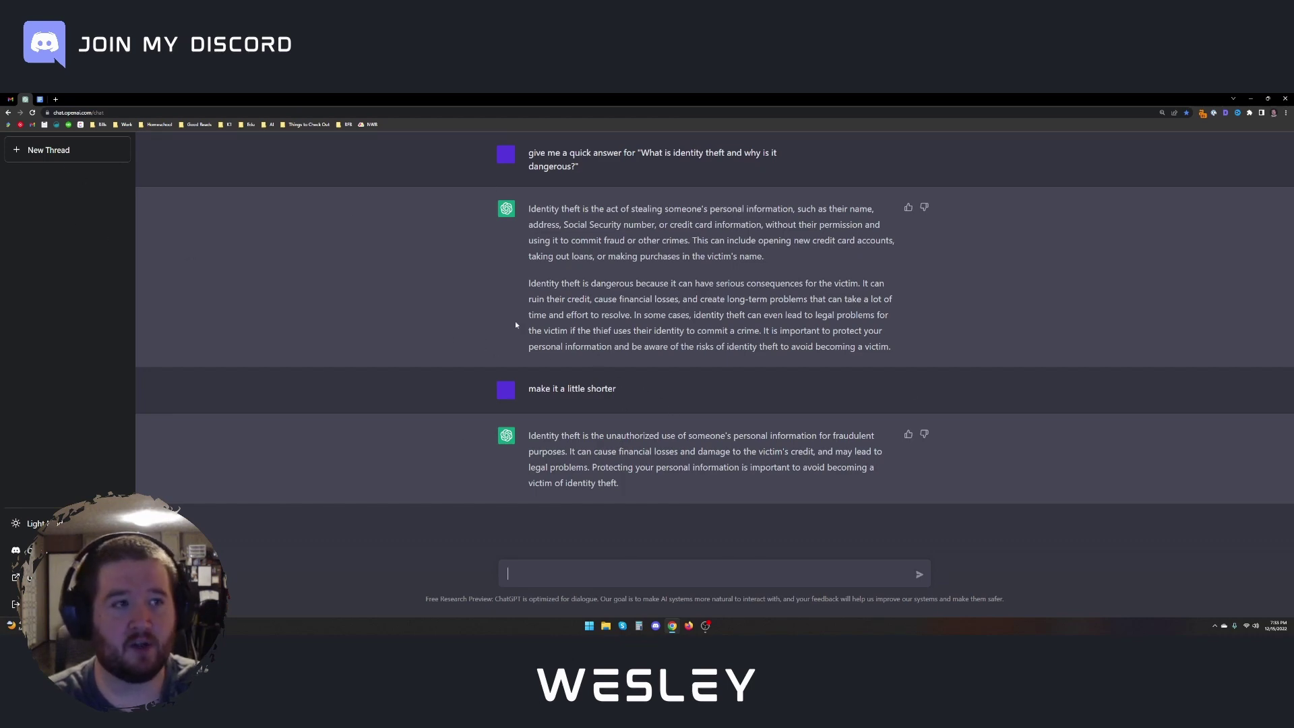
key(ctrl+Tab)
key(ctrl+Tab)
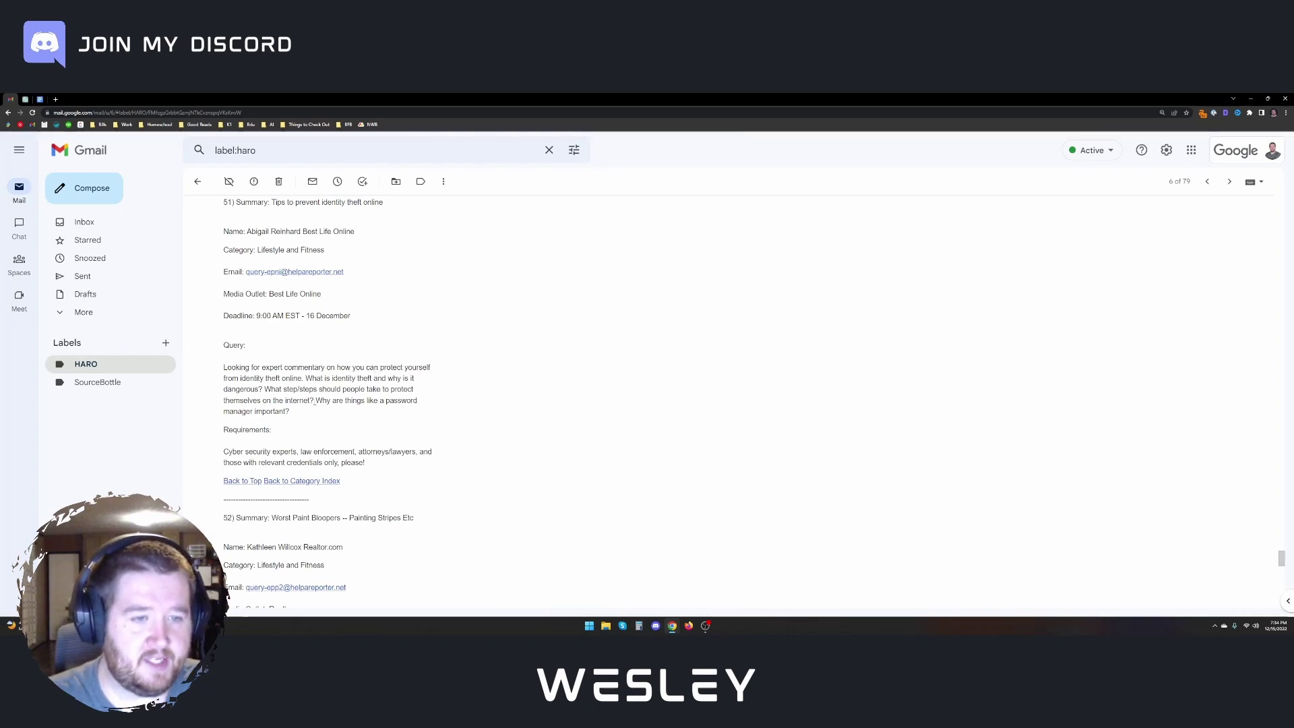
- Prompt ChatGPT with the pasted steps question, removing 'step/' and adding 'from identity theft'
drag(264, 388, 314, 400)
key(ctrl+c)
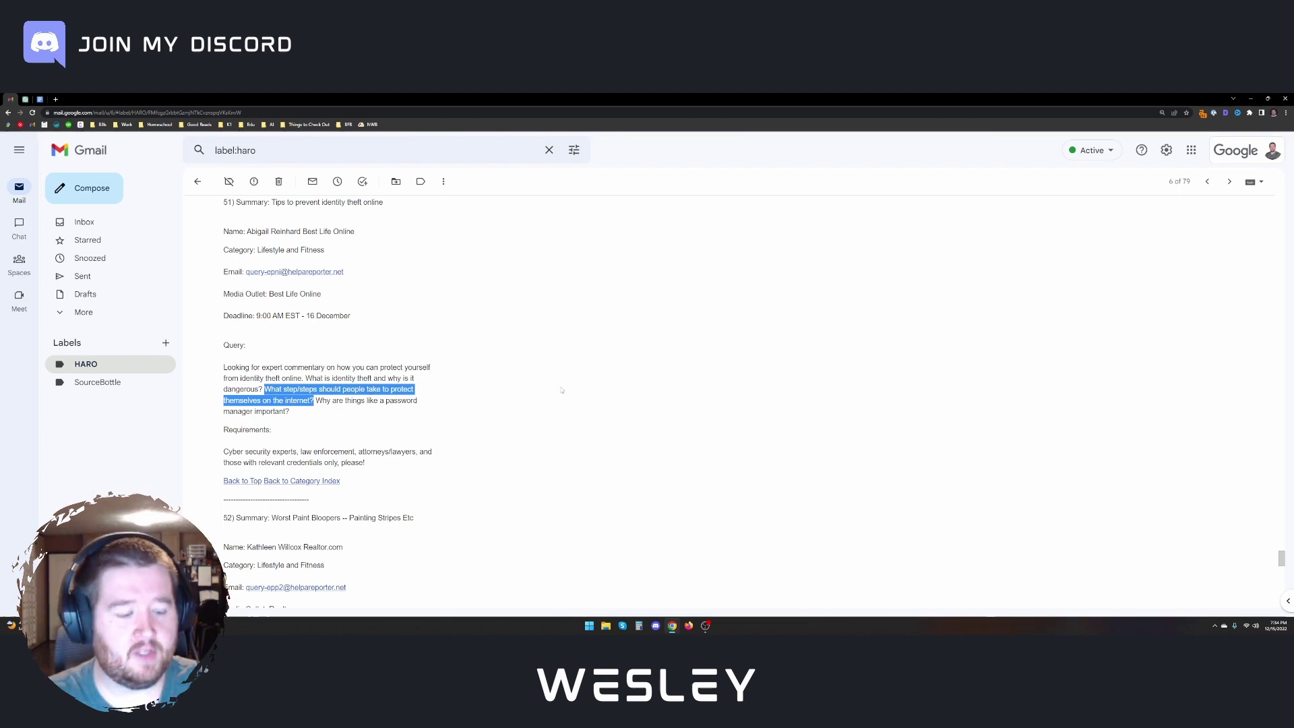
key(ctrl+Tab)
text(give me)
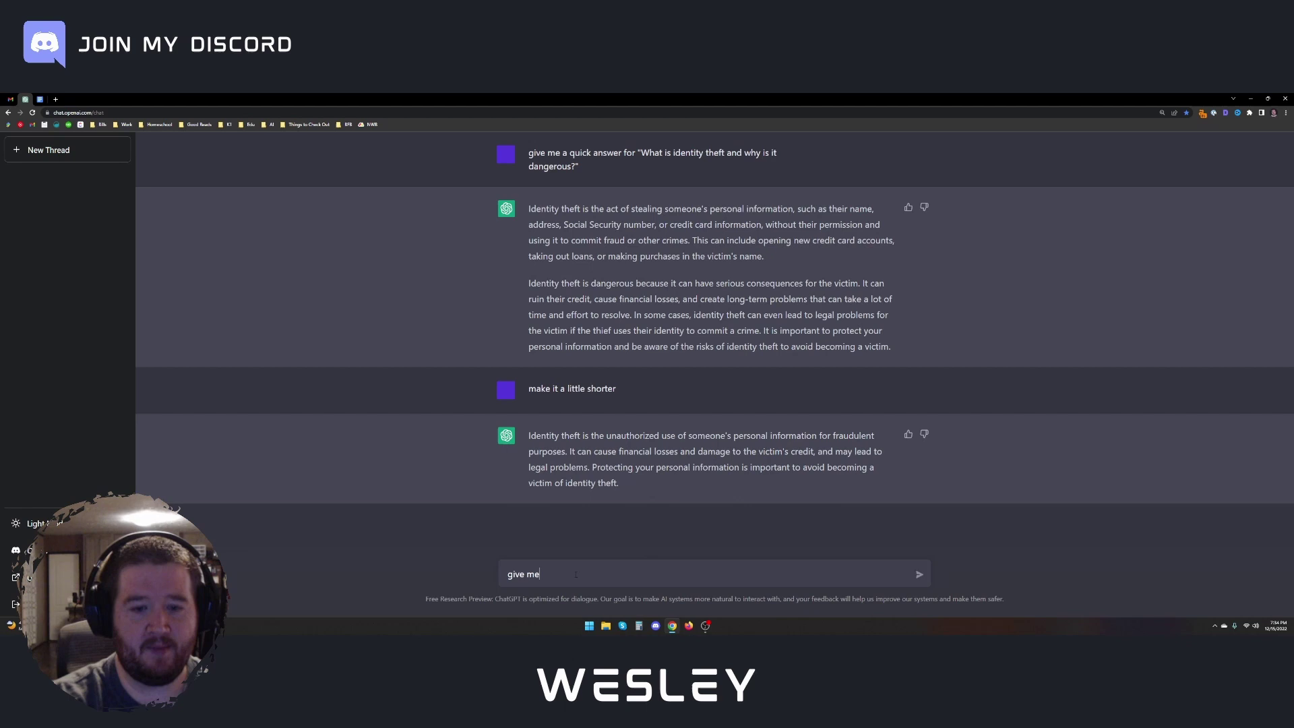
text( a quickea)
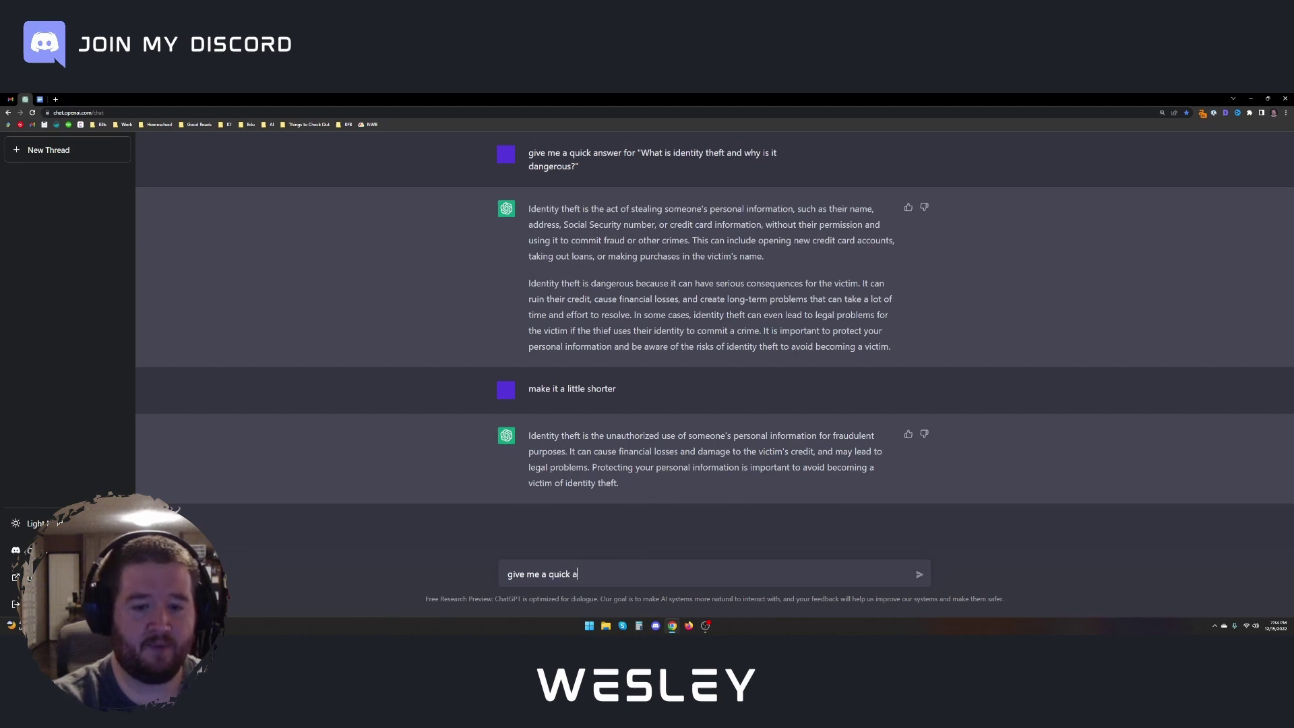
text(nswer for )
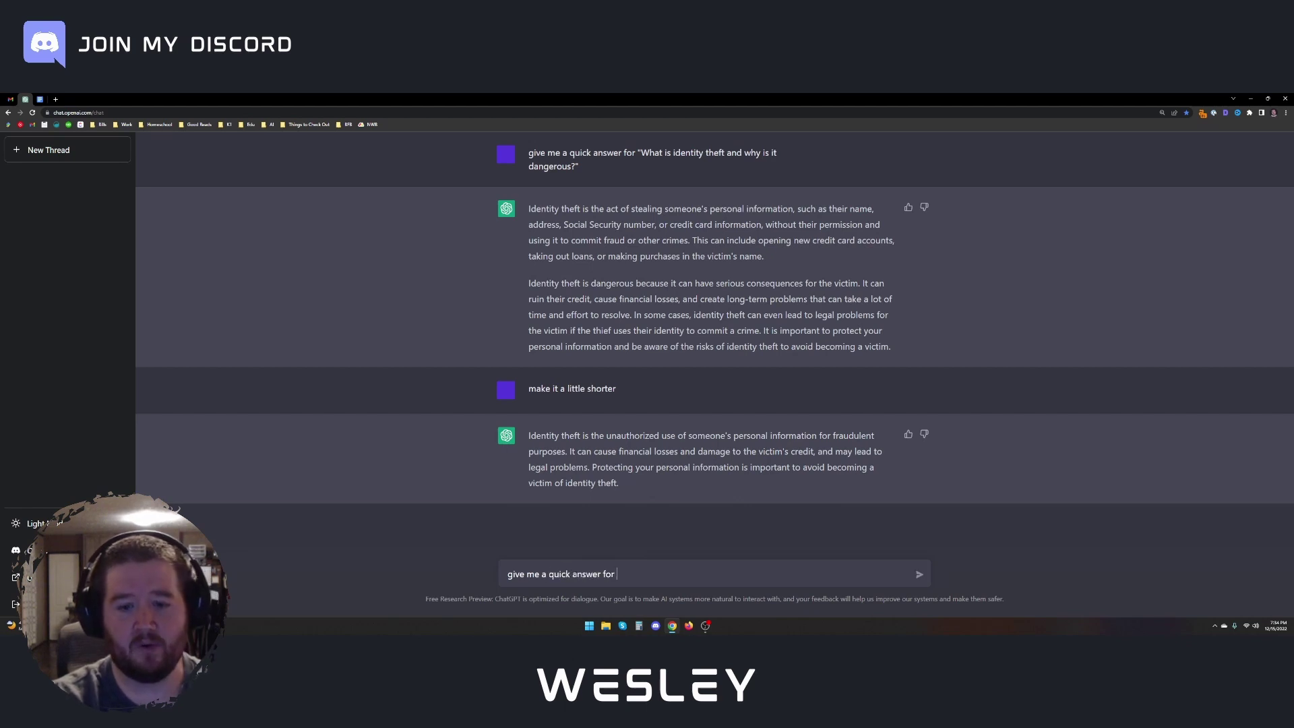
text(")
key(ctrl+v)
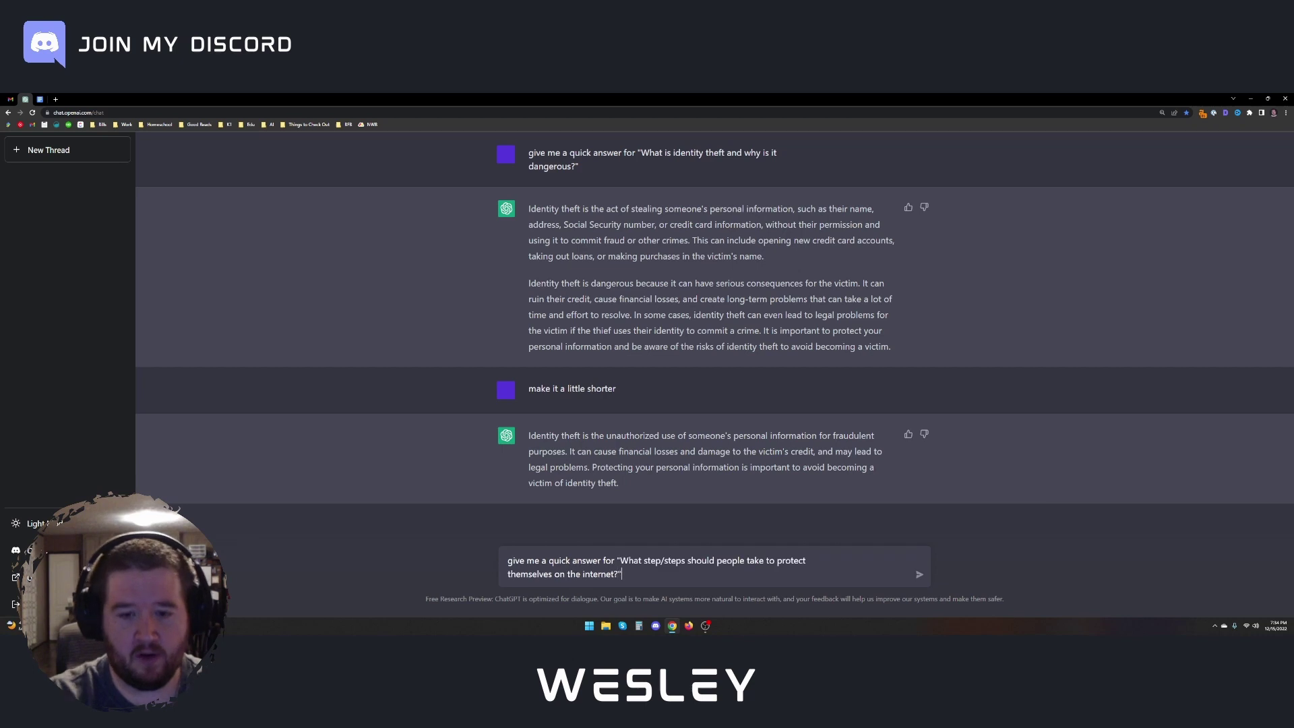
click(664, 560)
key(BackSpace)
key(BackSpace)
key(BackSpace)
key(BackSpace)
key(BackSpace)
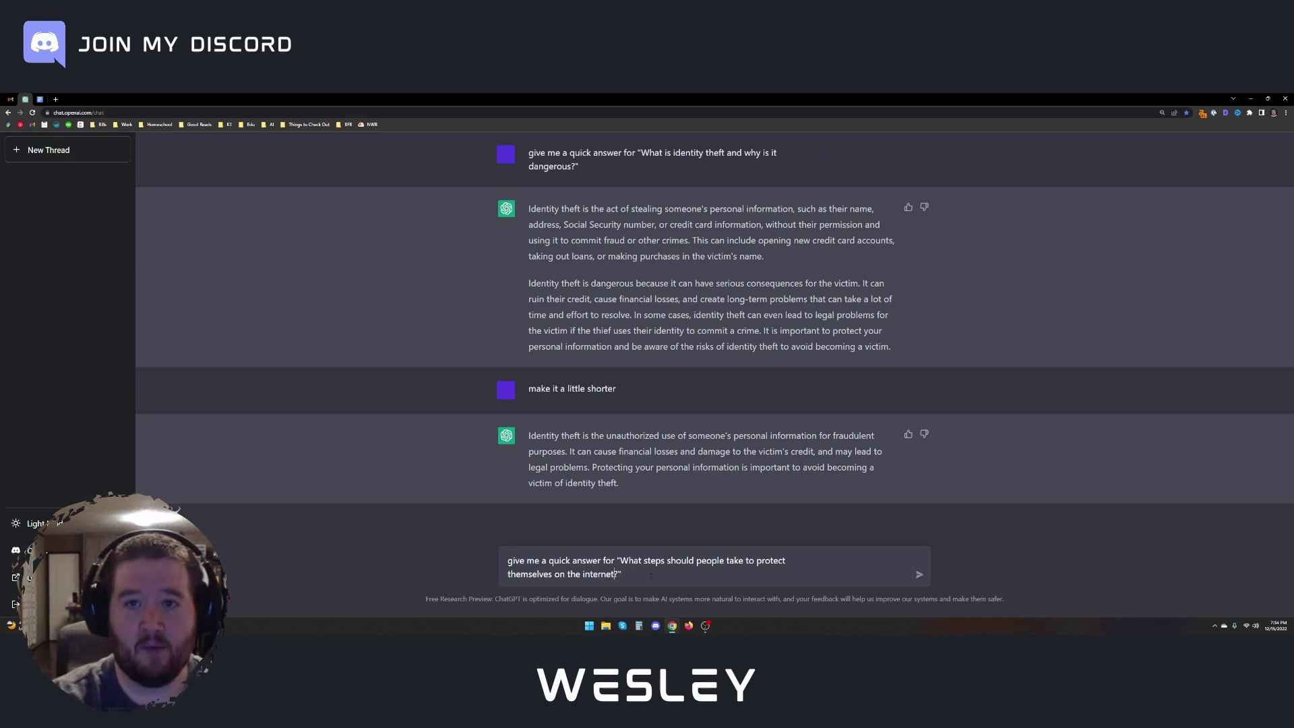
text(from identity theft)
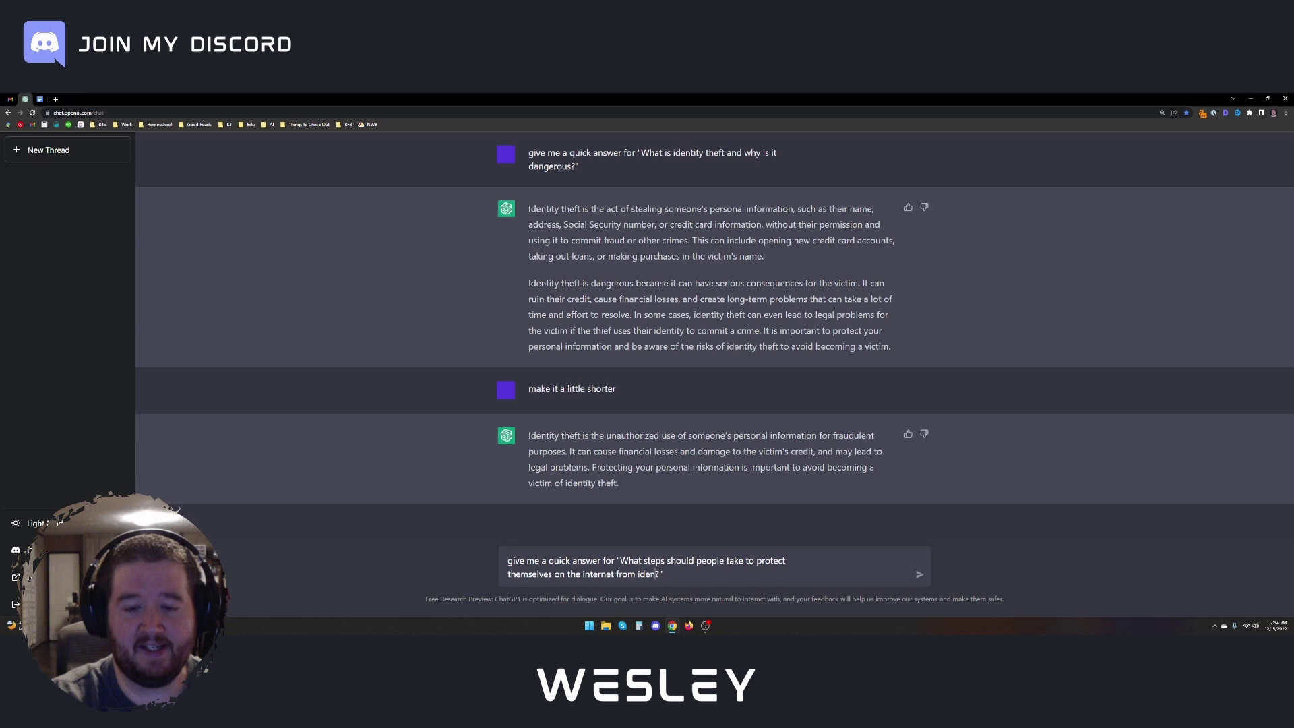
key(Return)
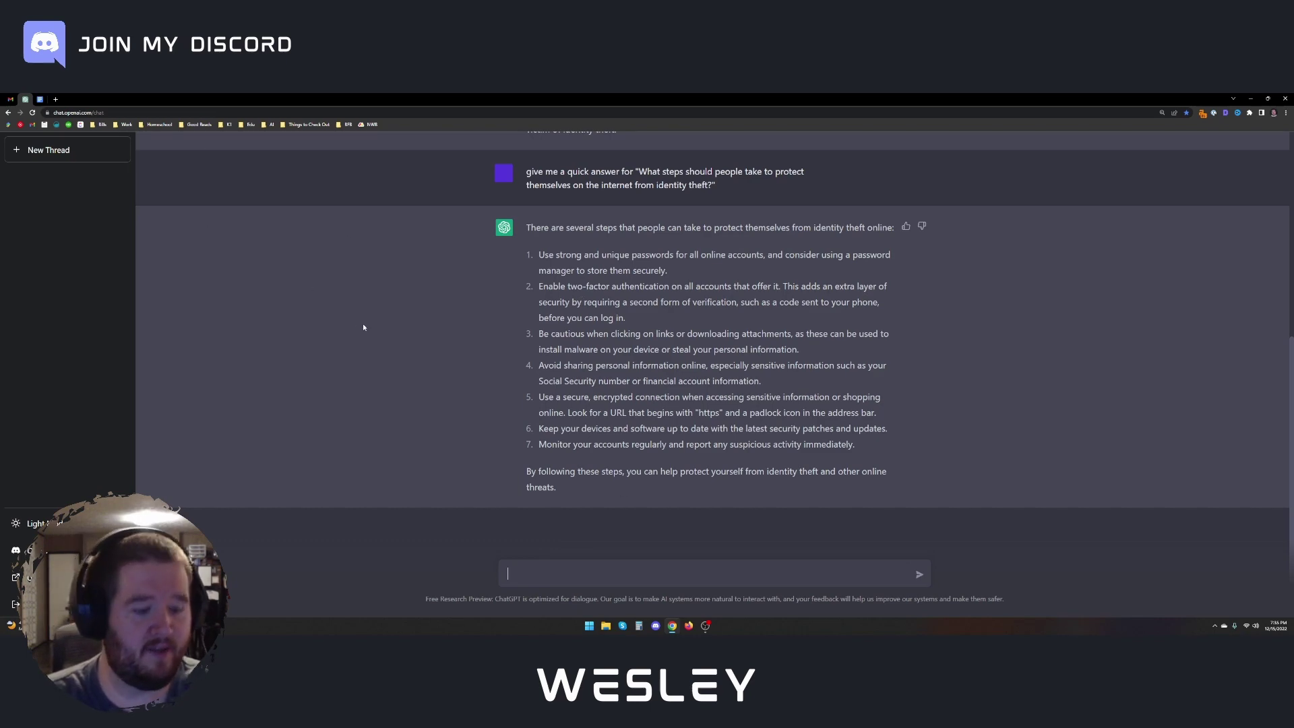
- Ask ChatGPT for a quick answer on why password managers matter for protecting your identity online
key(ctrl+shift+Tab)
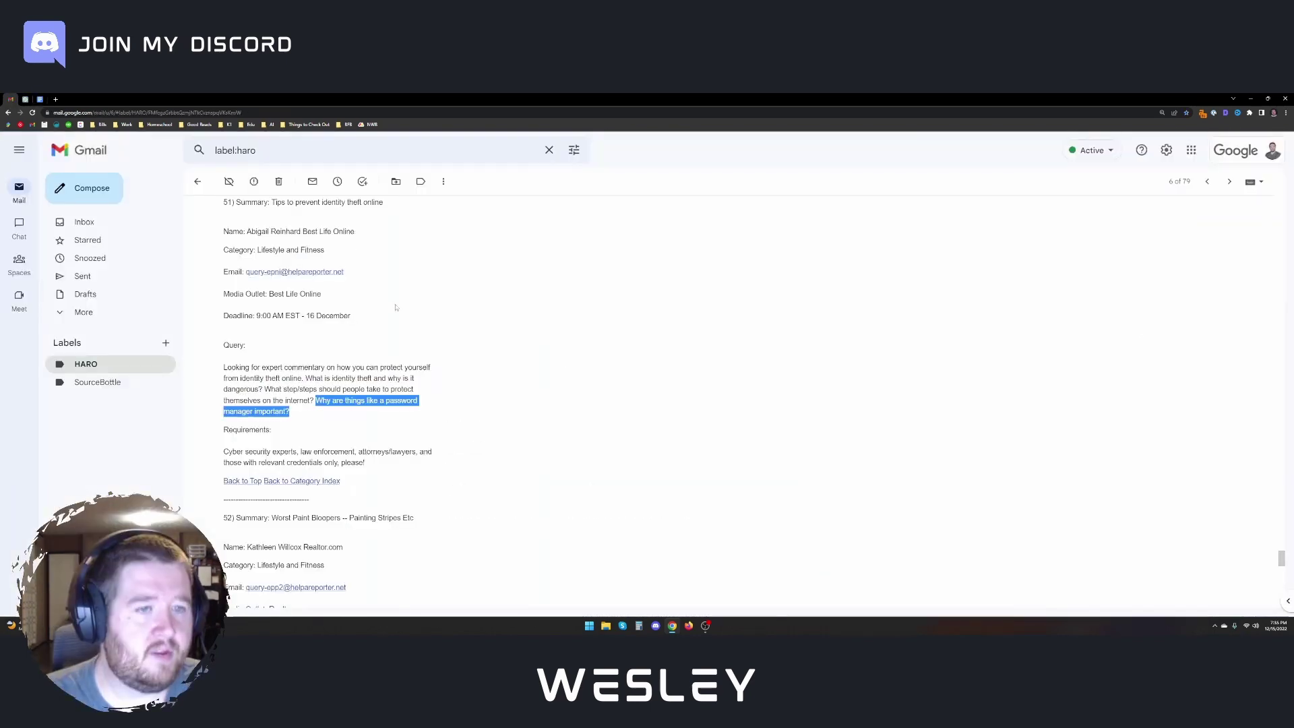
key(ctrl+Tab)
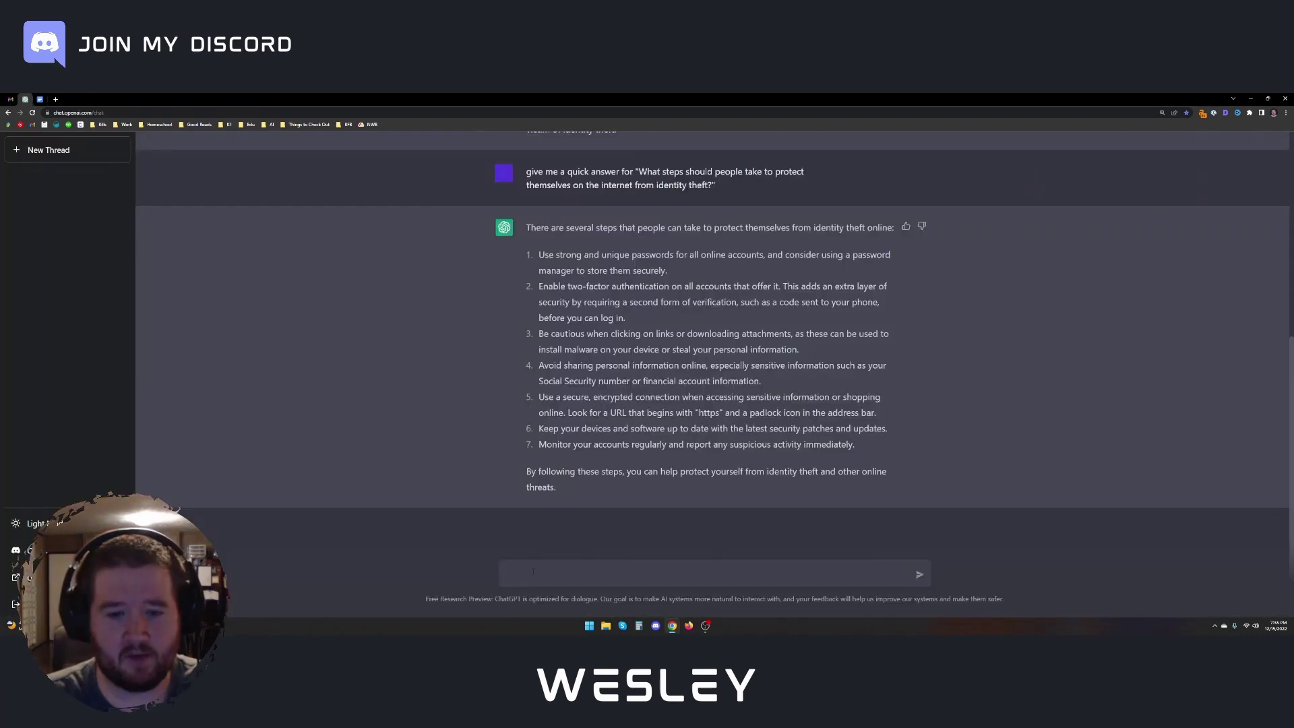
text(give me)
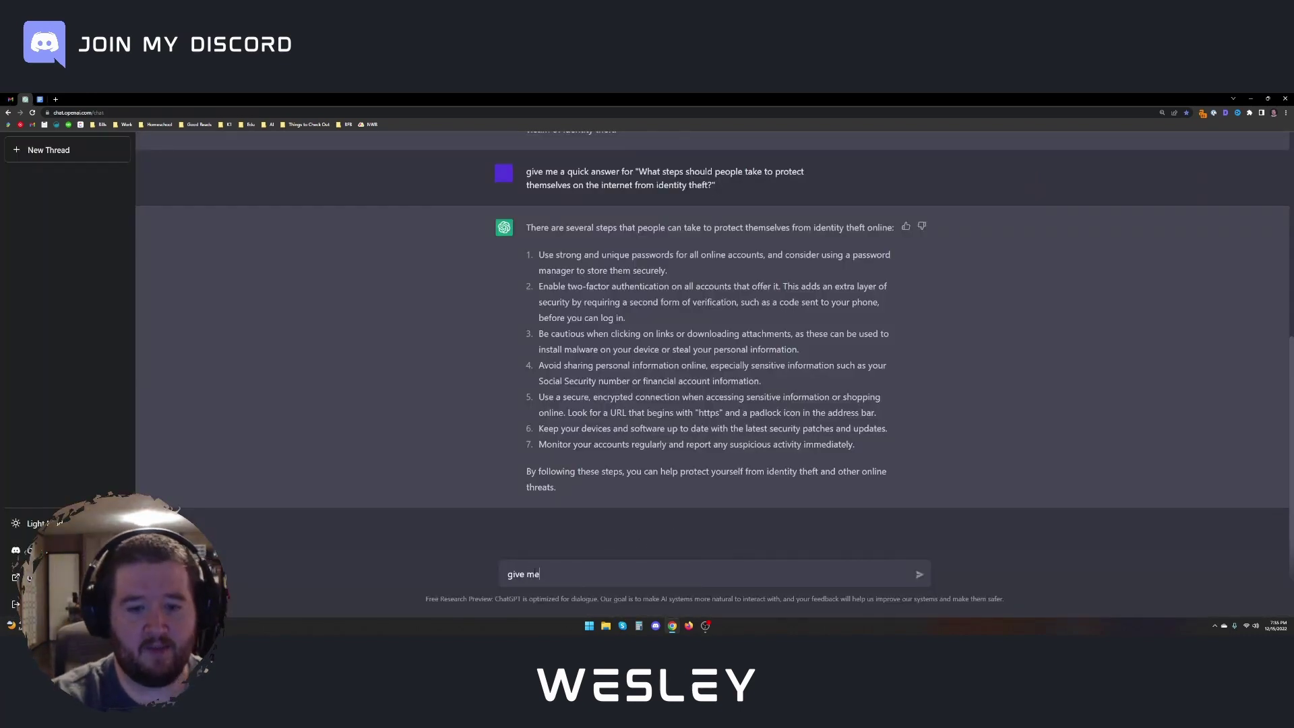
text( a quick answer)
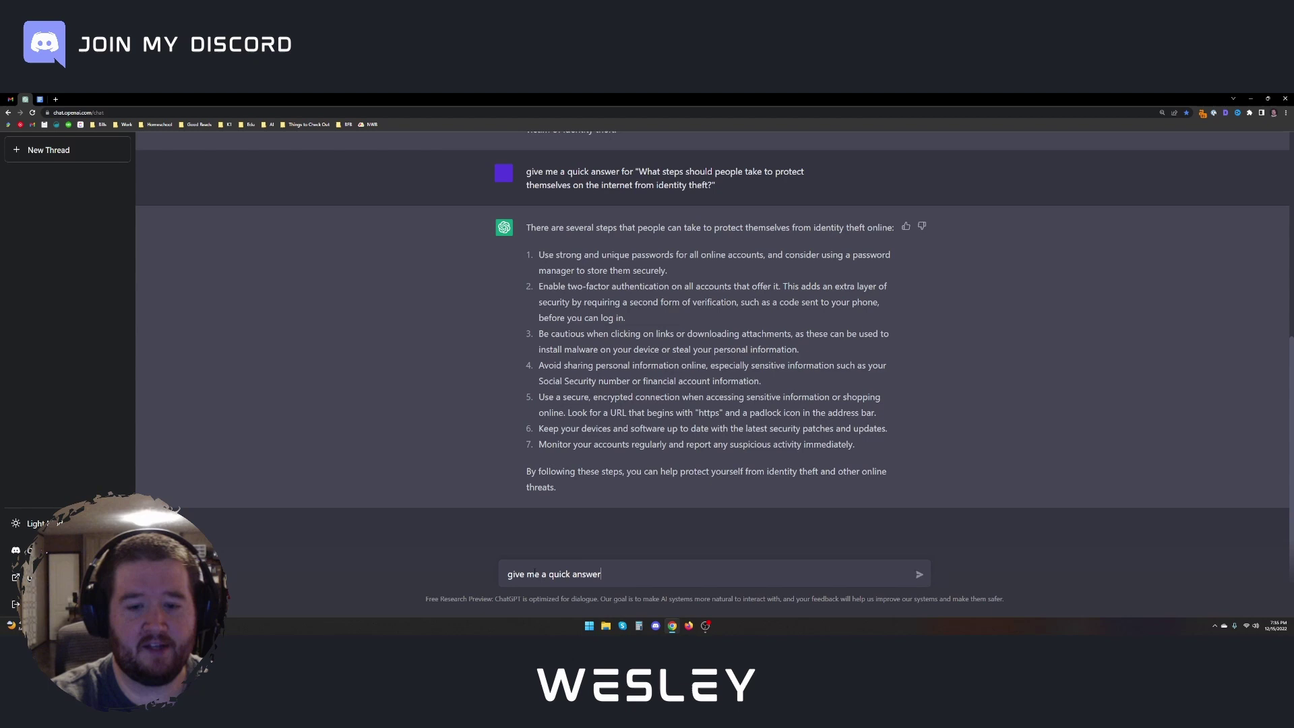
text(r for )
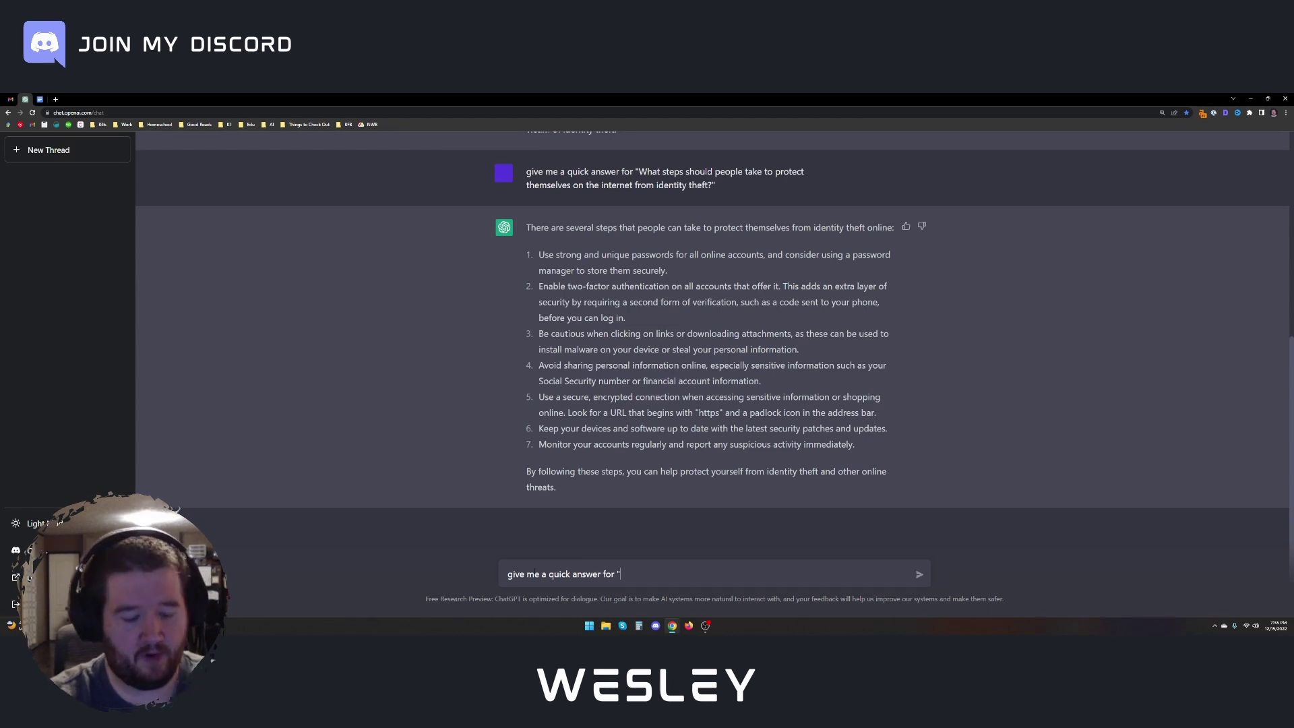
text(")
key(ctrl+v)
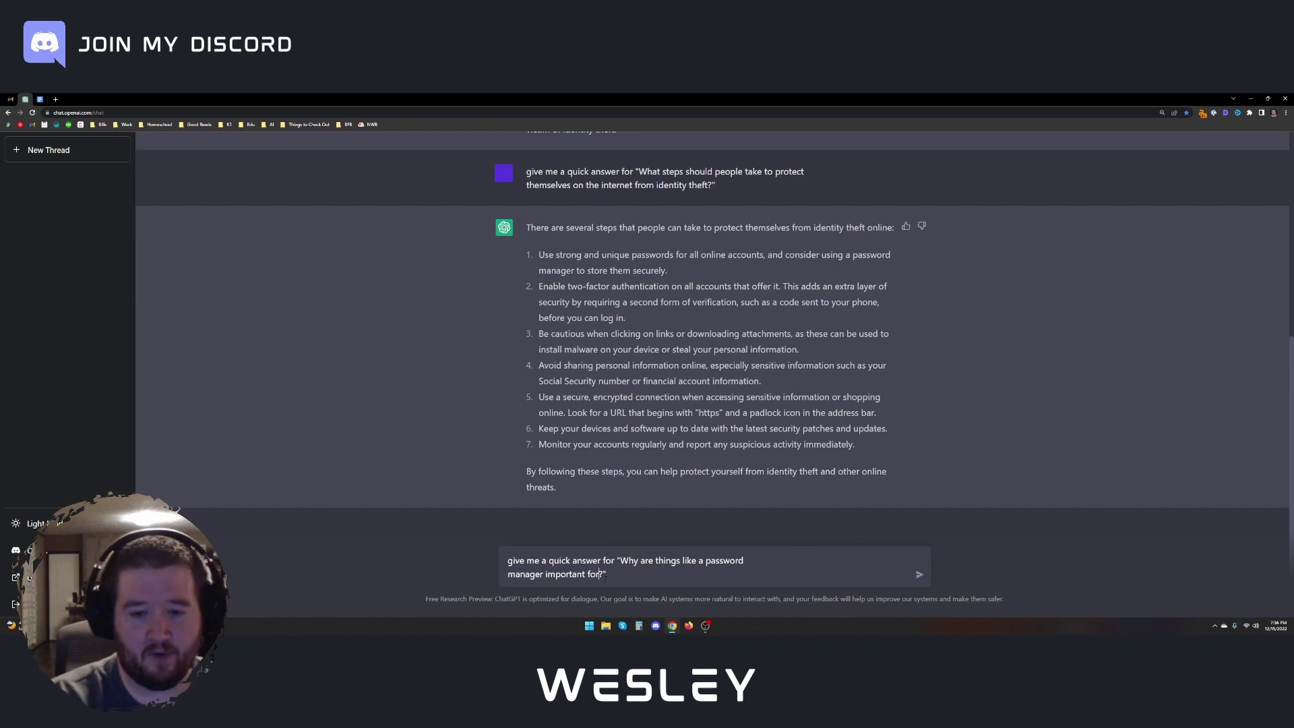
text(protecting your ide)
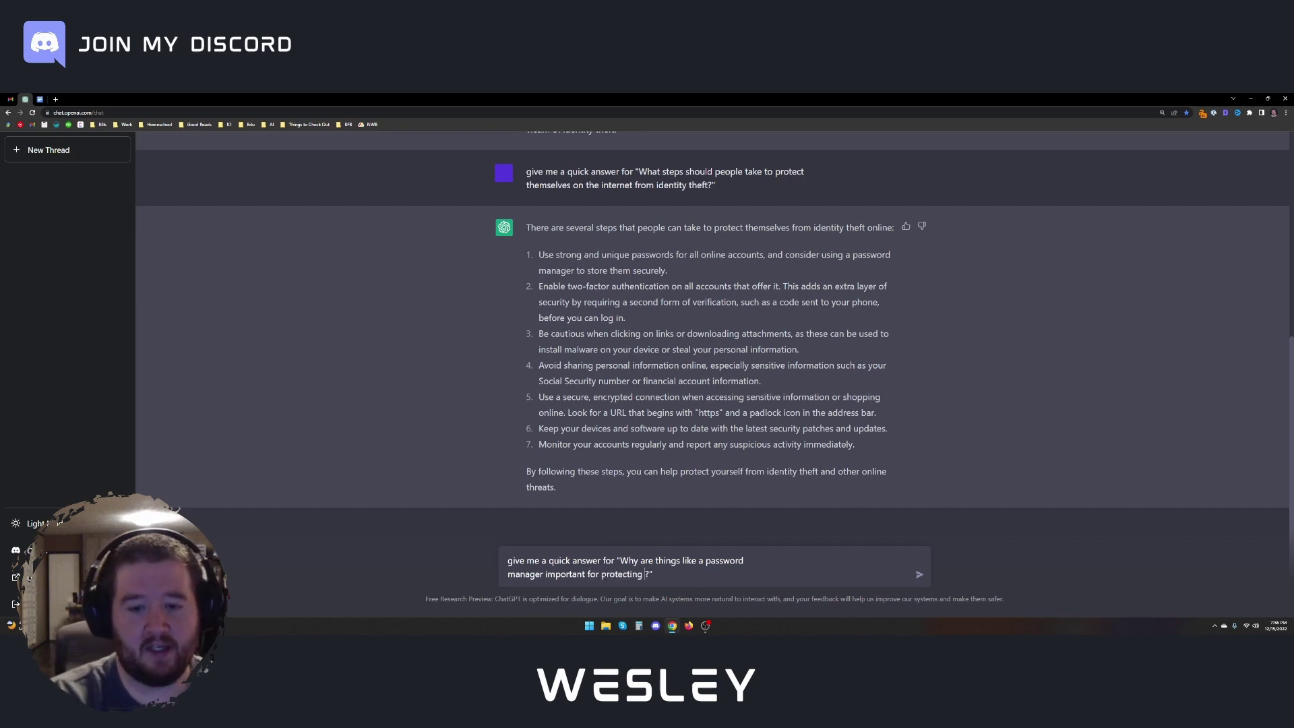
text(ntity online)
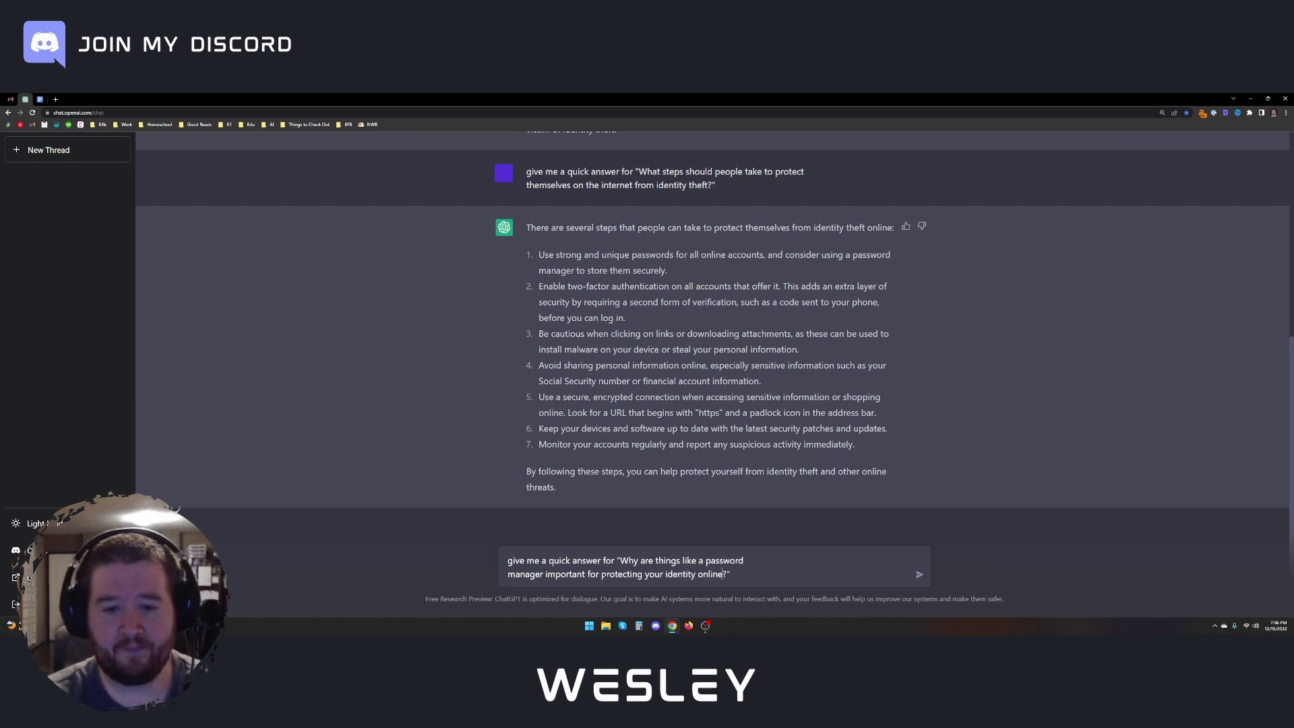
key(Return)
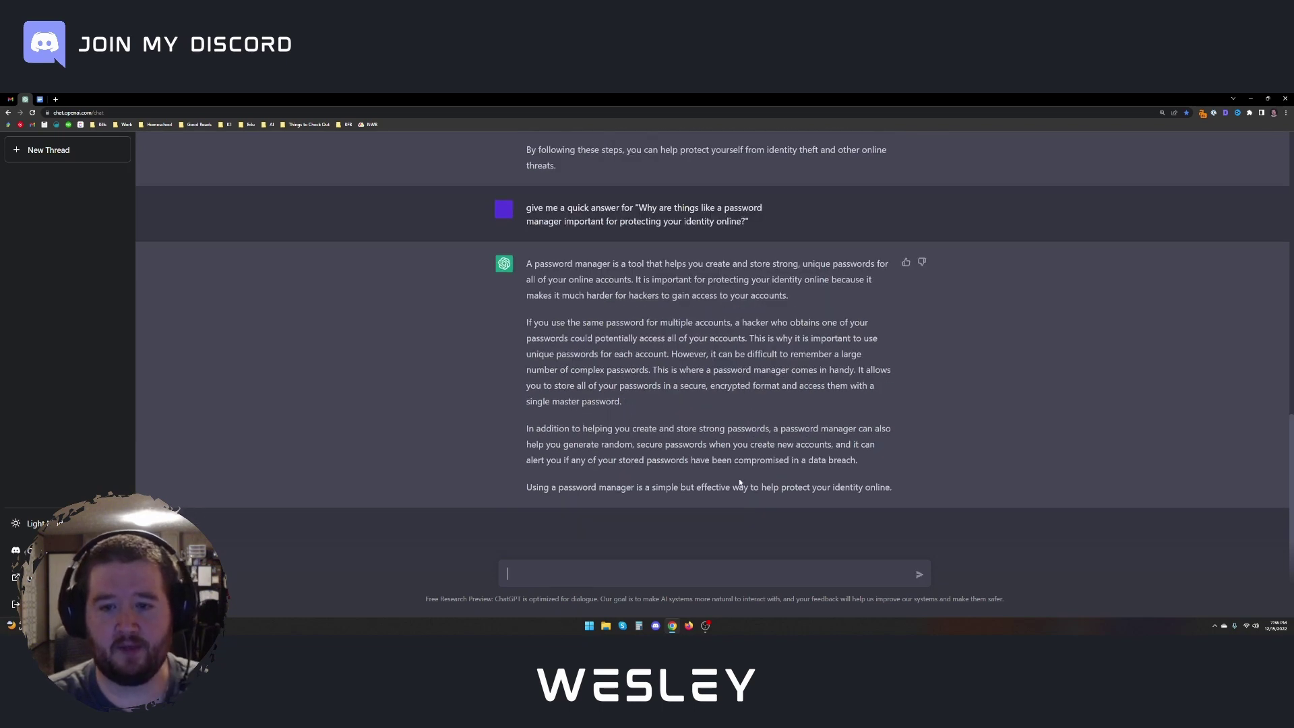
- Ask ChatGPT to make the password-manager answer half as long and review the result
text(make the above answ)
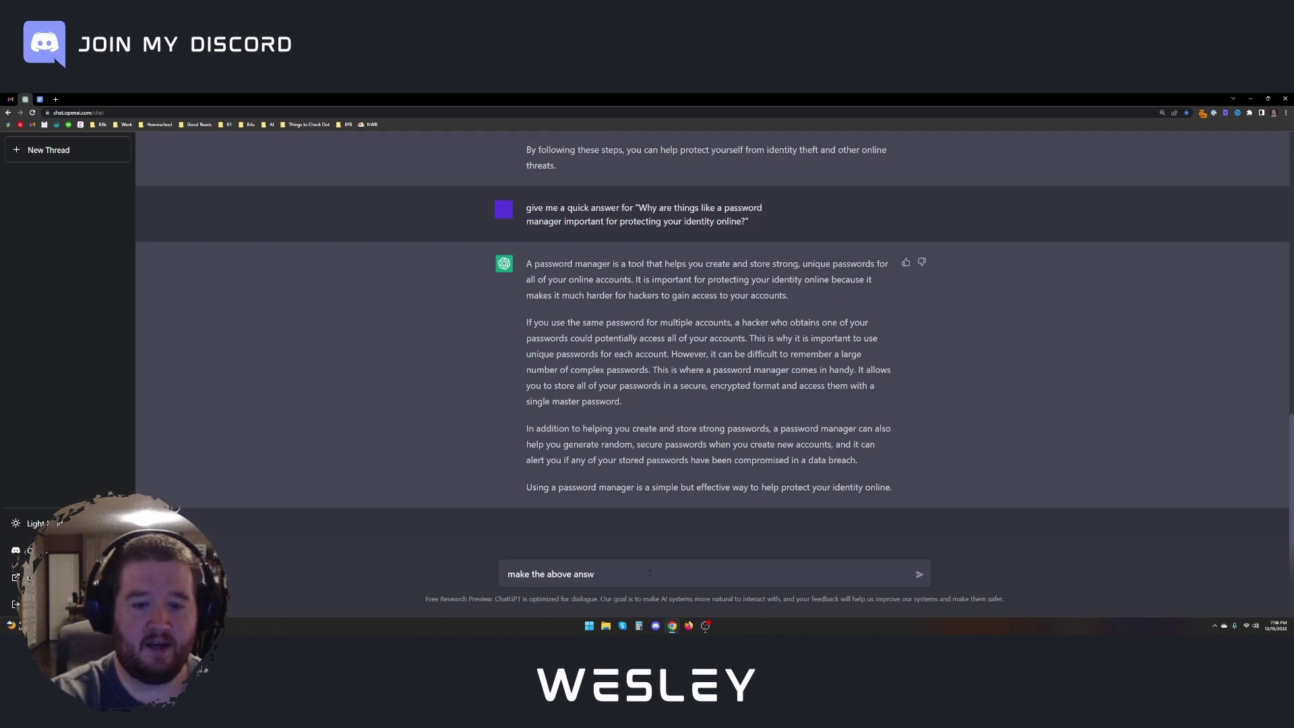
text(er halg)
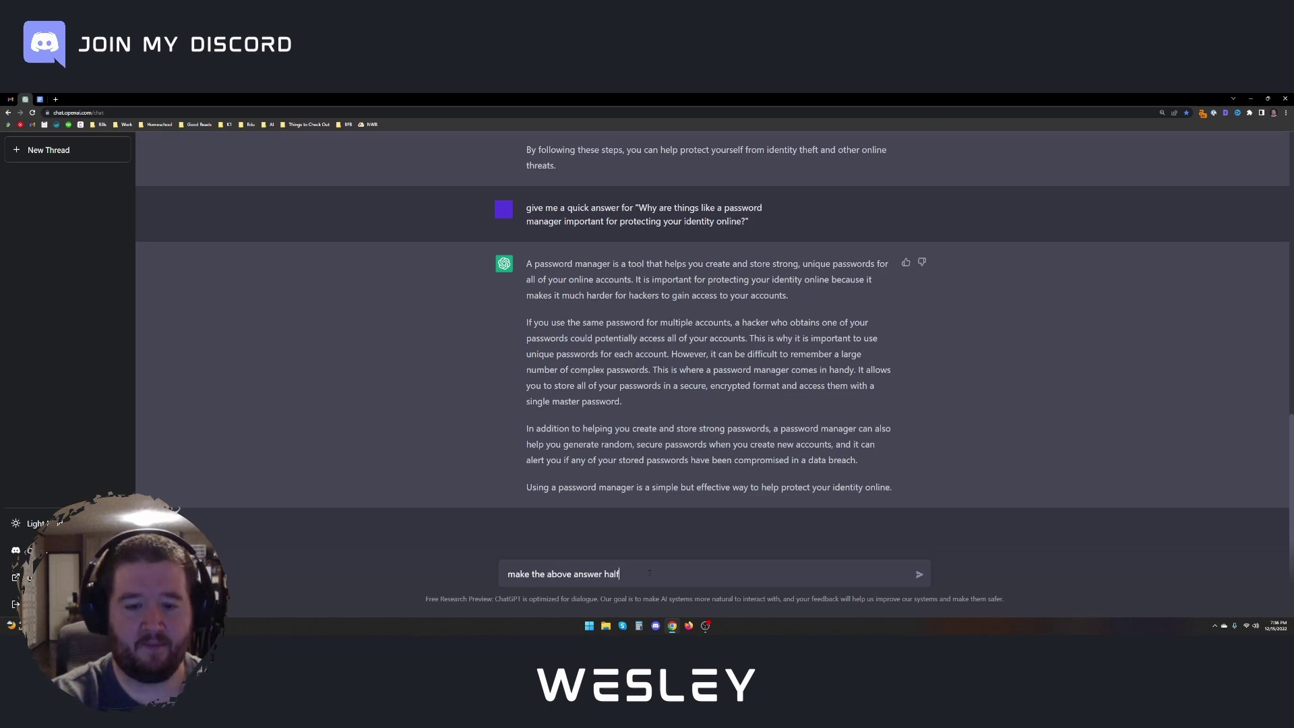
text(as long)
key(Return)
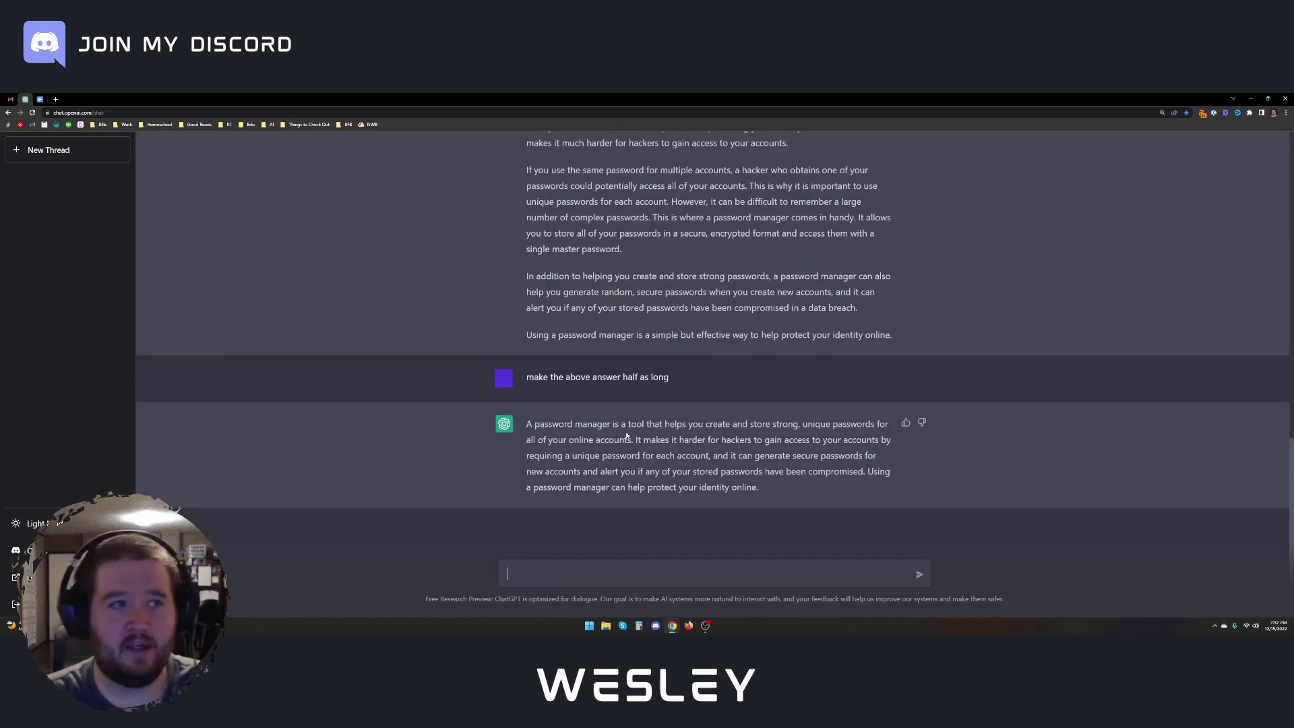
scroll(649, 484, up, 20)
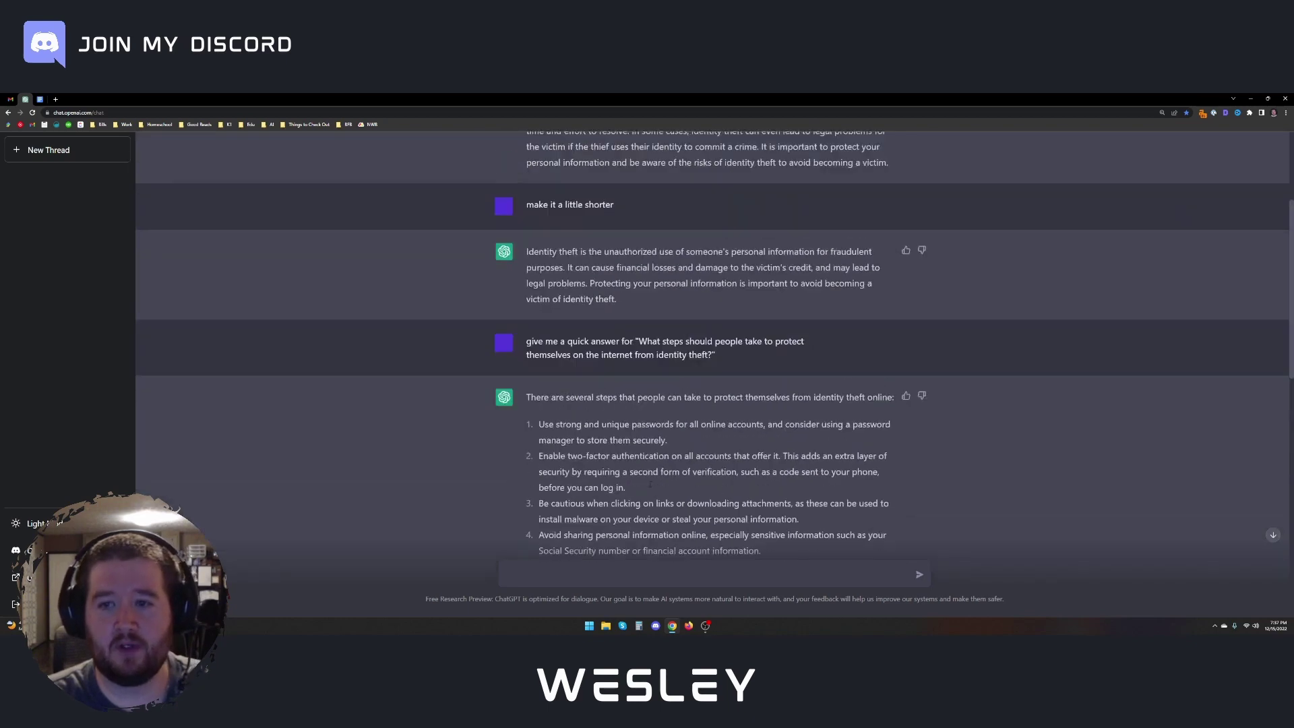
scroll(650, 484, down, 20)
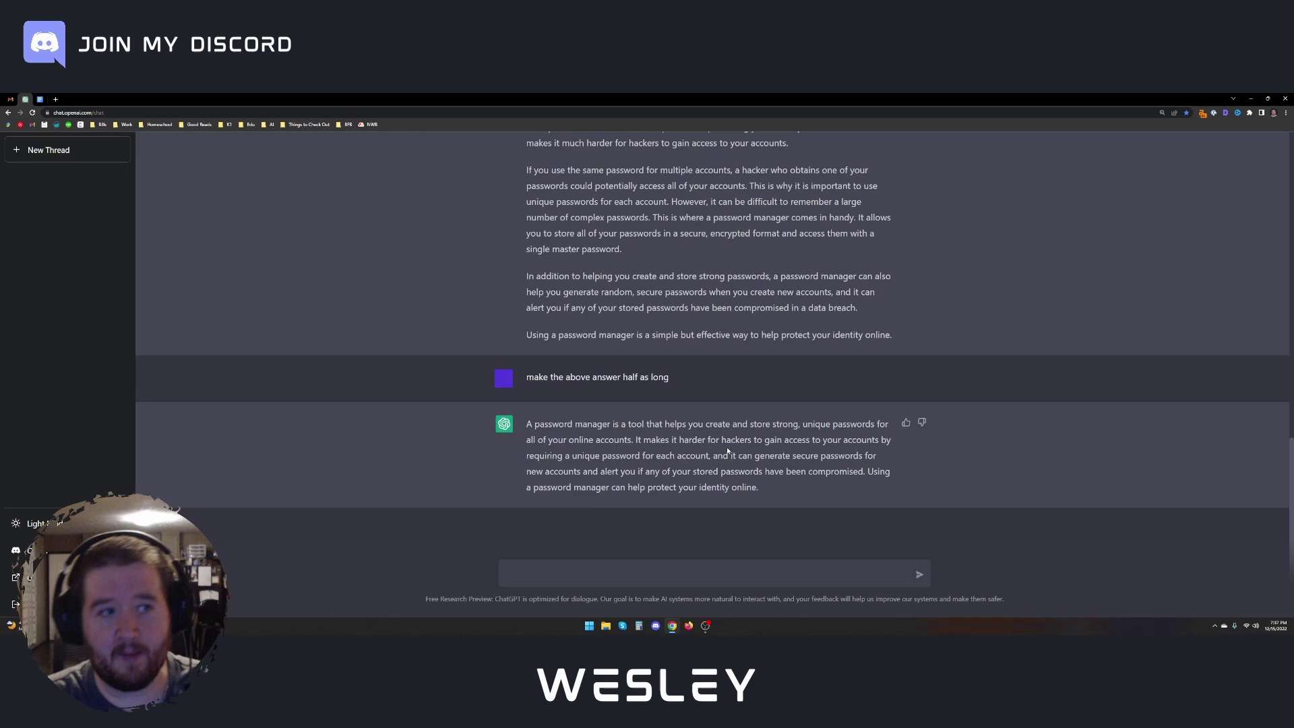
scroll(673, 301, up, 10)
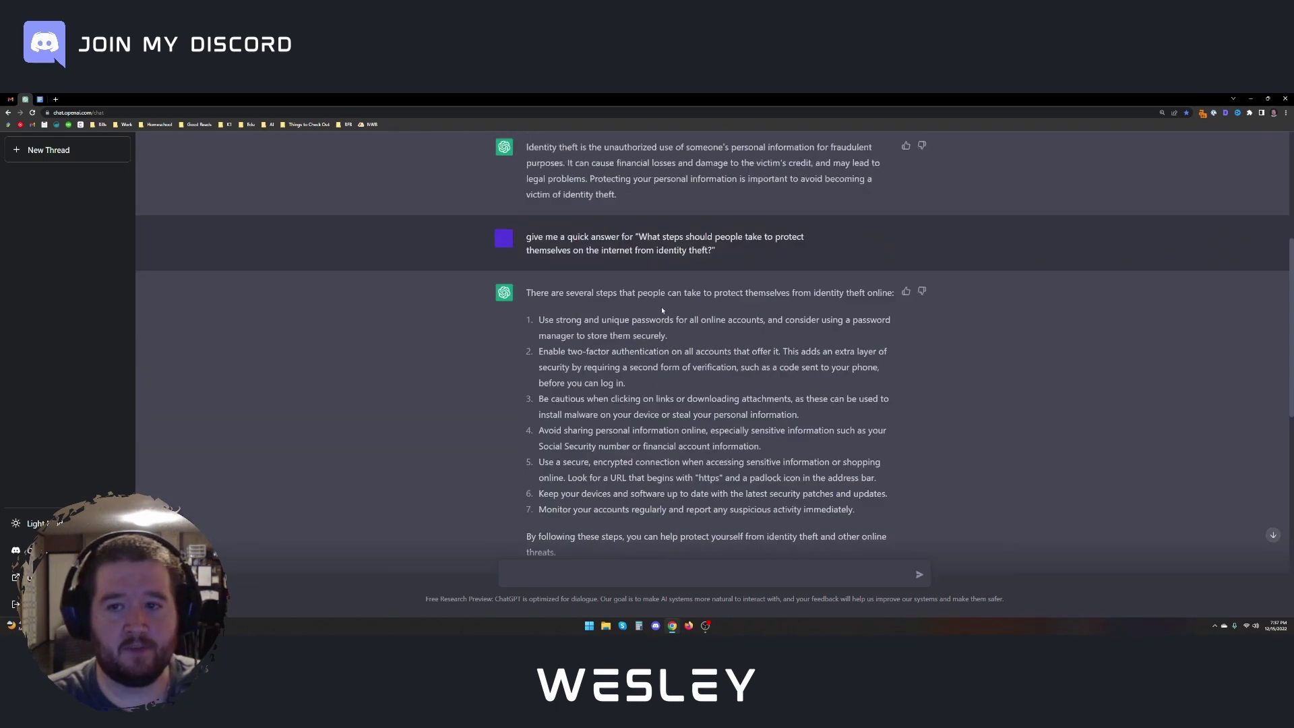
scroll(661, 306, down, 6)
scroll(667, 323, down, 5)
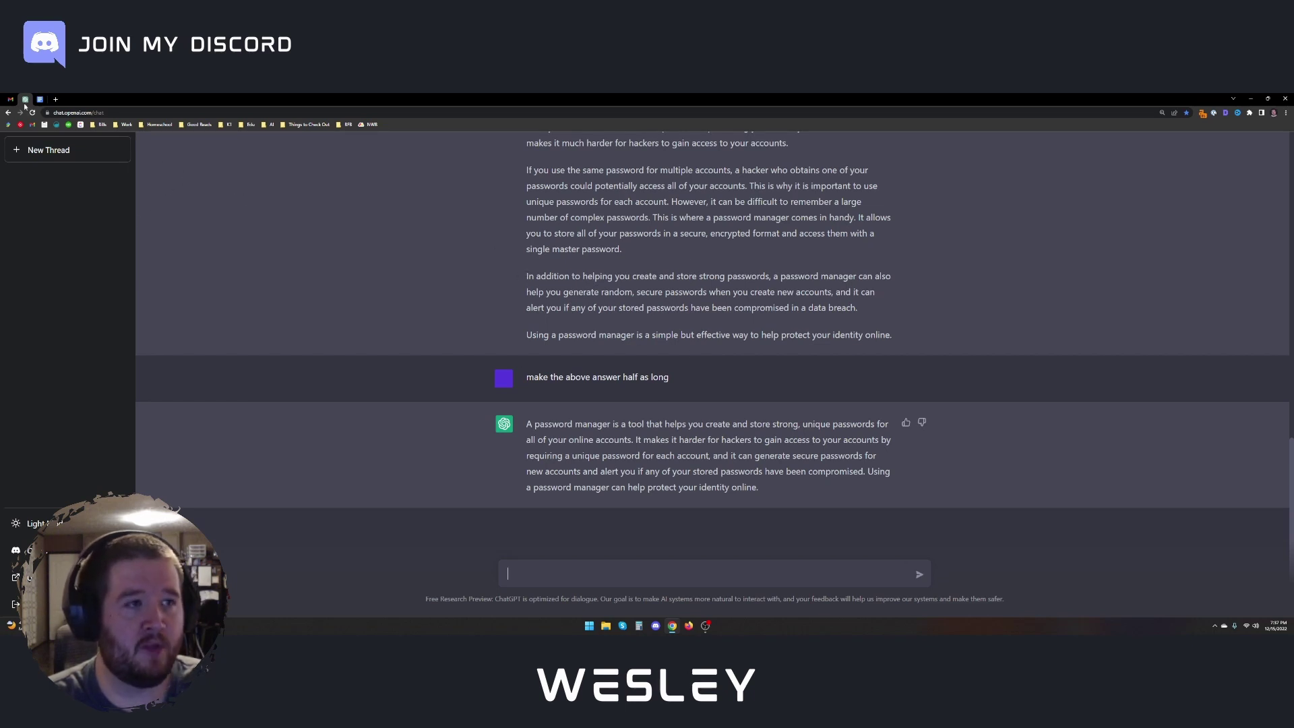
- Open the HARO response SOP in Google Docs and scroll through its Process and Subject Line sections
key(ctrl+Tab)
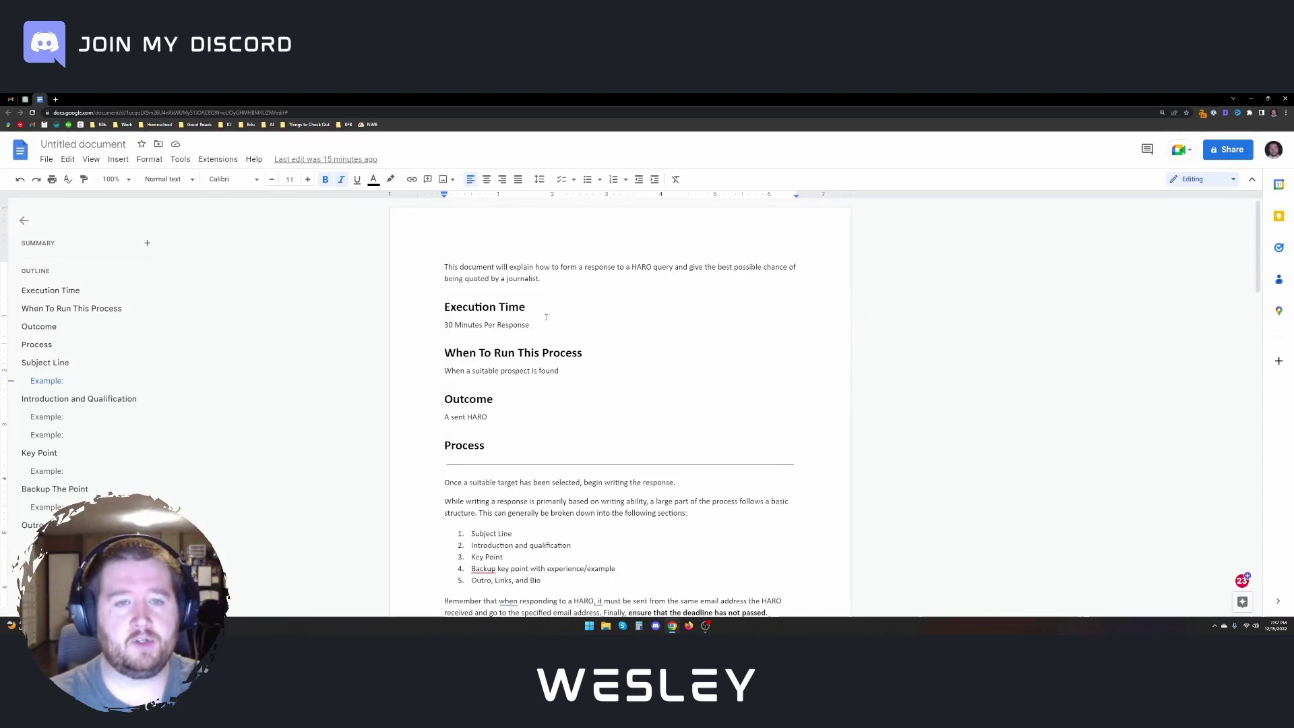
click(545, 279)
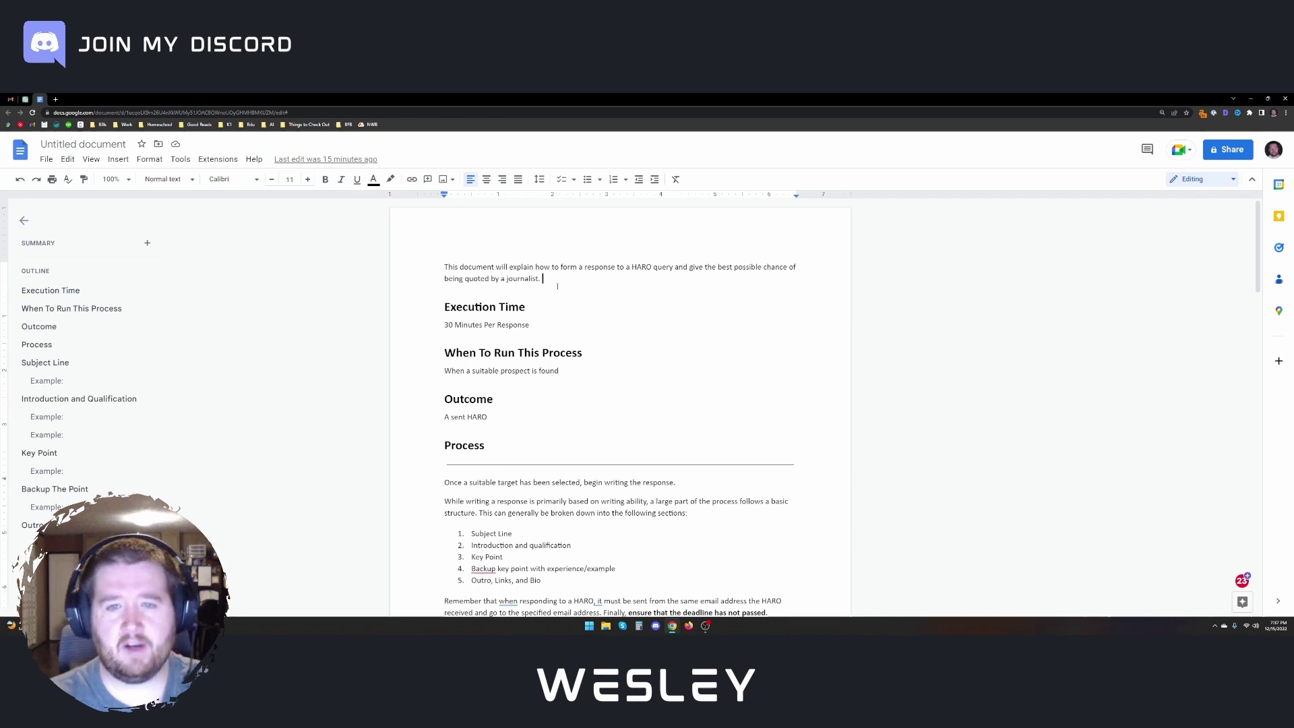
scroll(568, 322, down, 2)
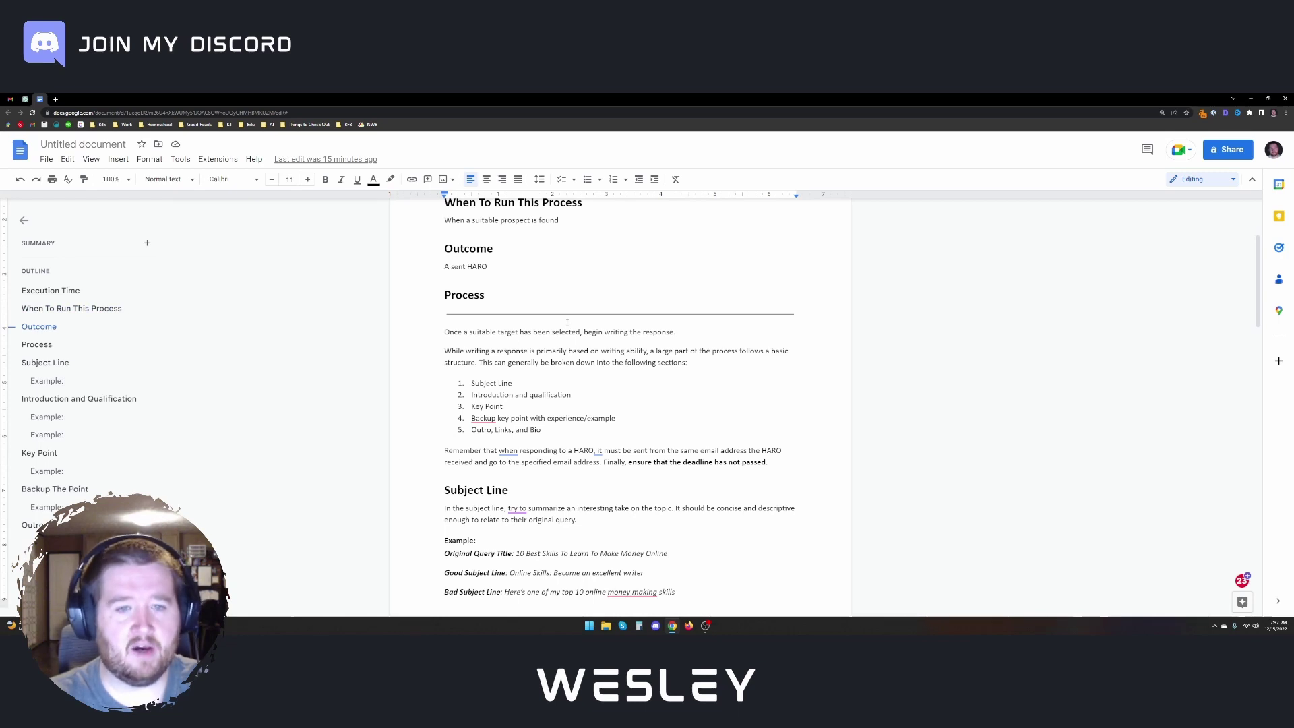
scroll(511, 298, down, 1)
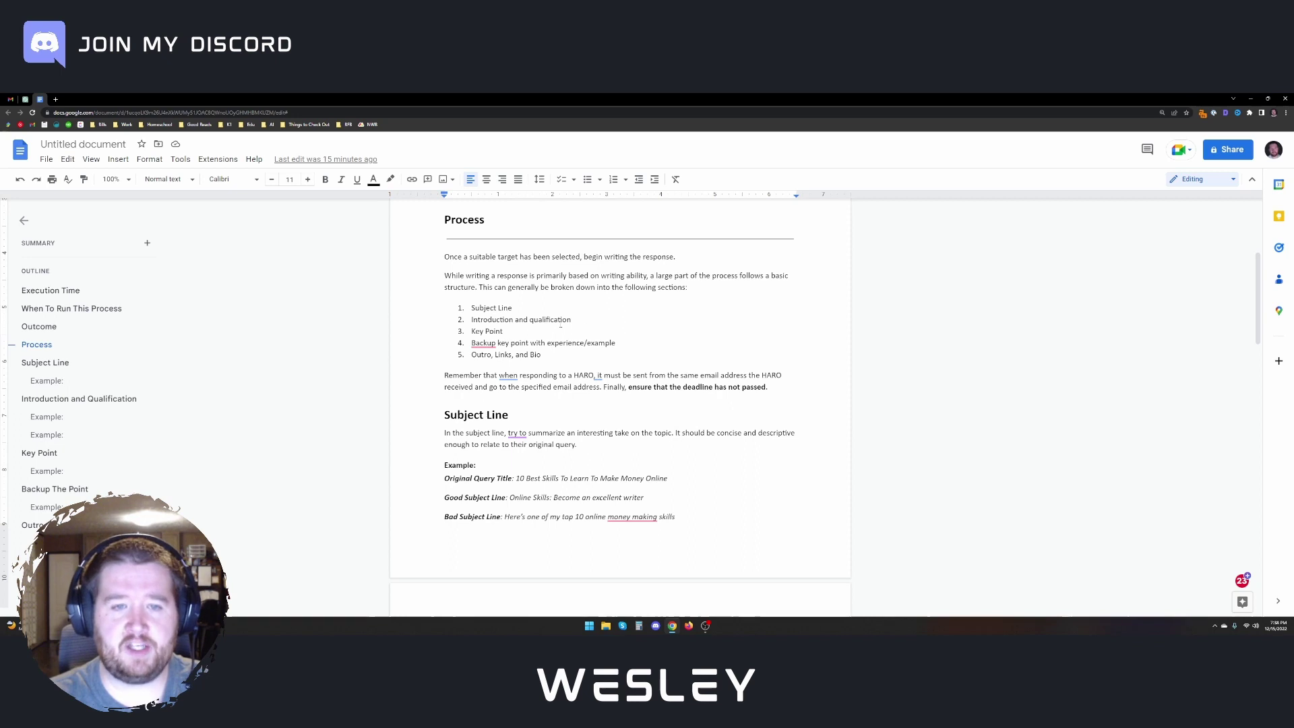
click(483, 343)
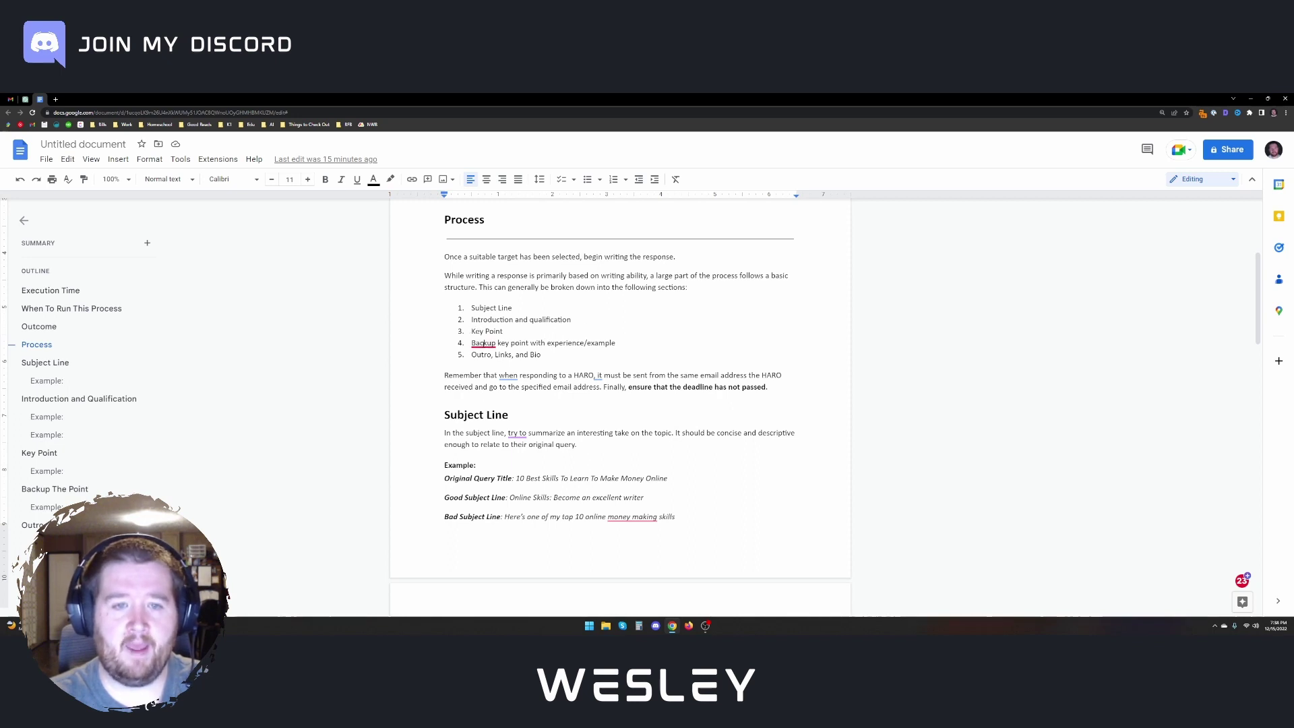
click(617, 346)
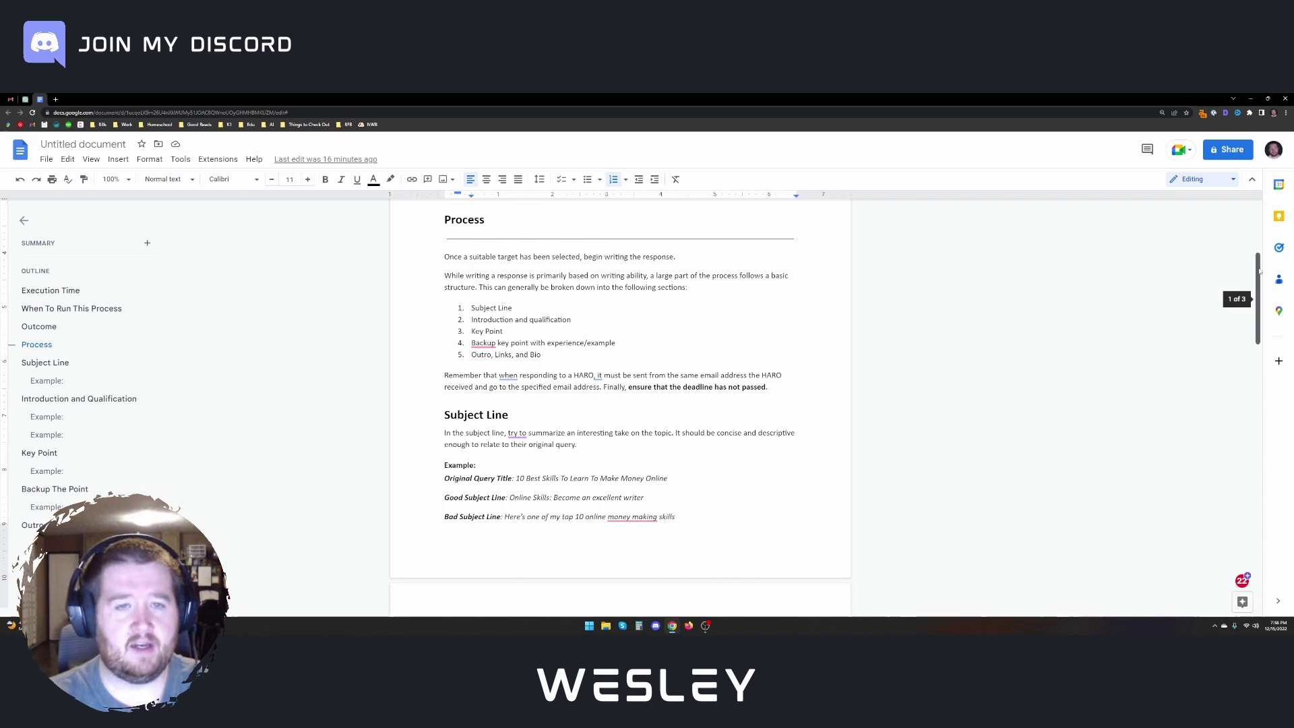
drag(1258, 270, 1259, 316)
mouse_move(677, 294)
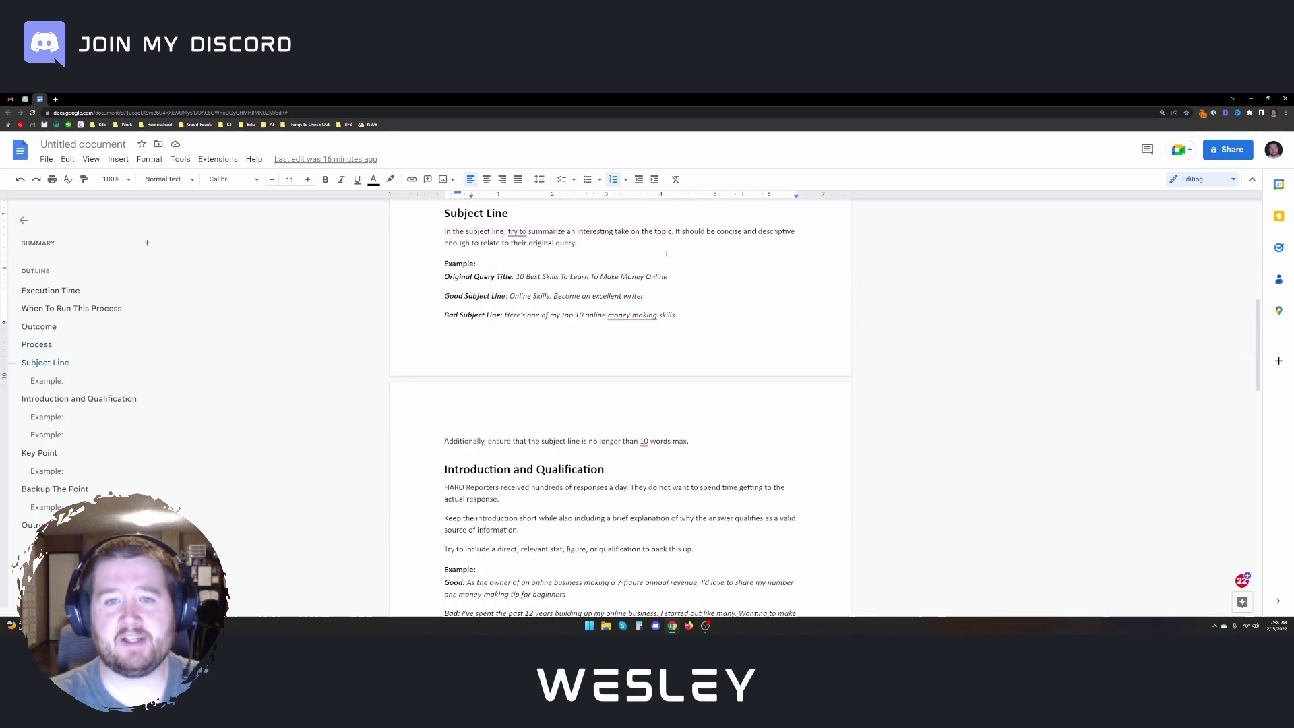
click(628, 245)
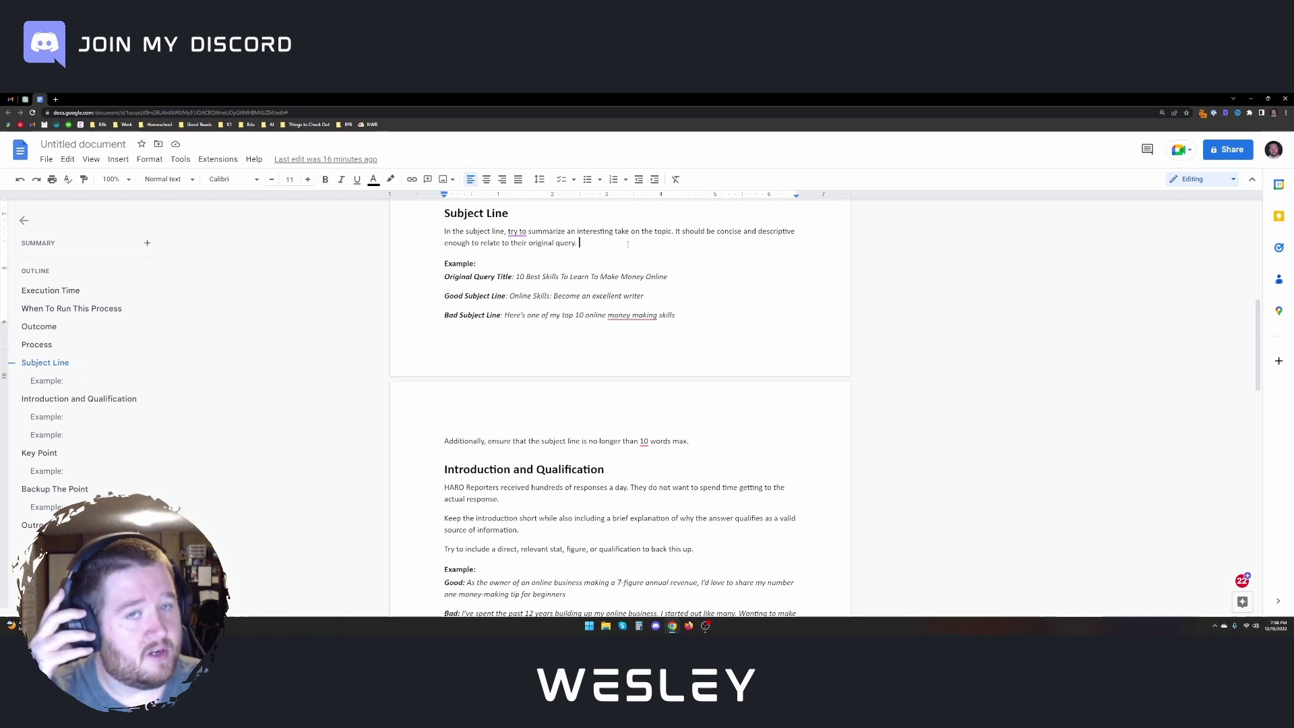
- Ask ChatGPT for a short catchy subject line about 'Tips to prevent identity theft online'
key(ctrl+1)
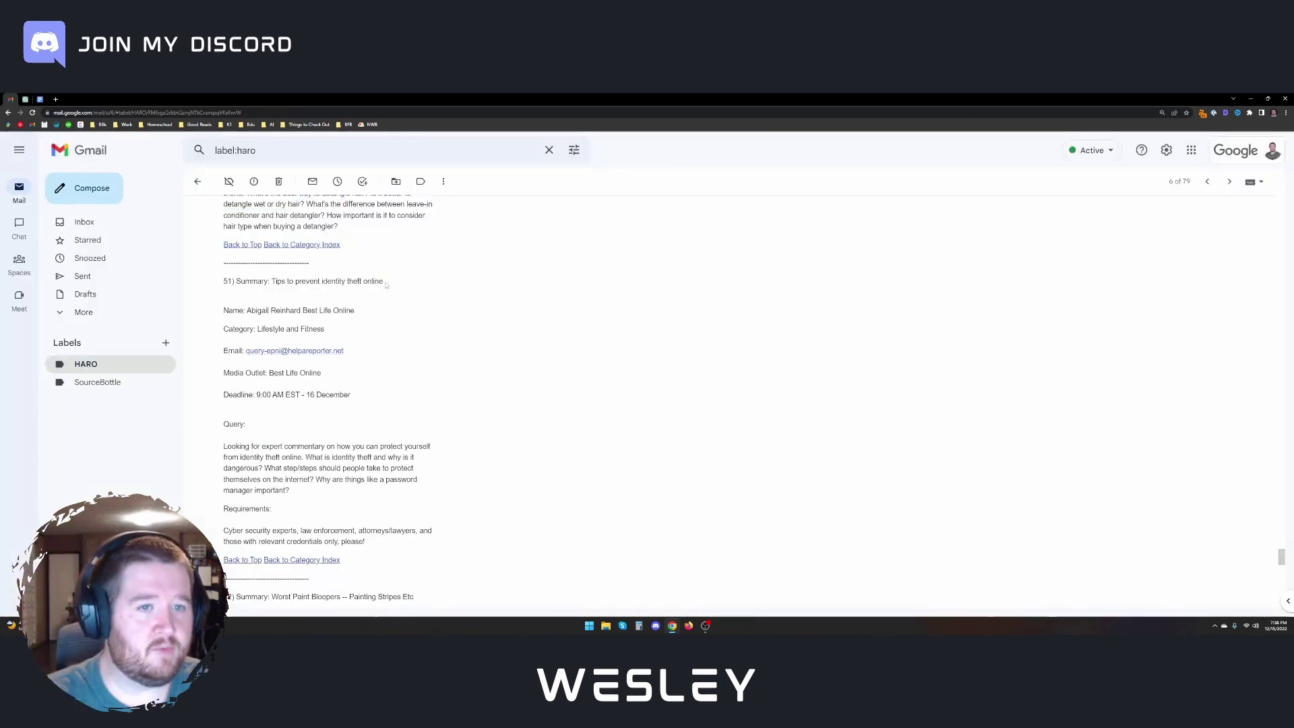
drag(382, 281, 272, 281)
key(ctrl+c)
scroll(327, 399, down, 1)
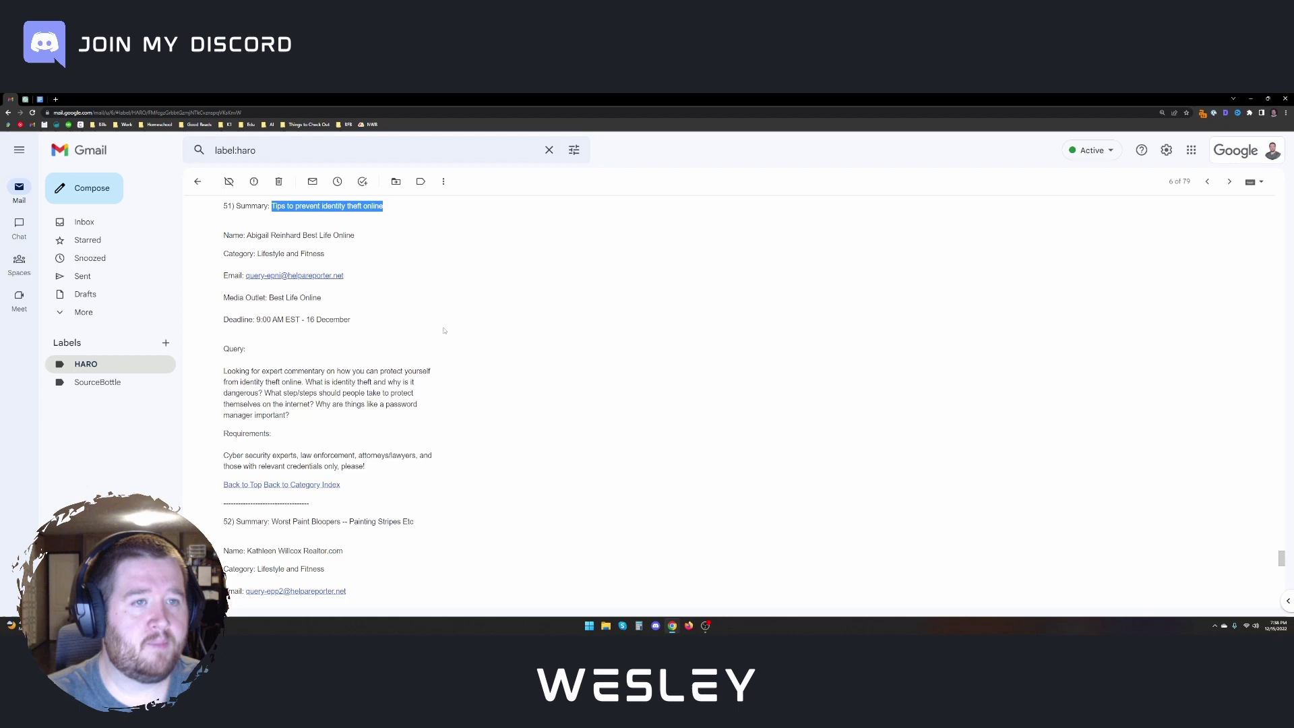
key(ctrl+2)
text(give me a )
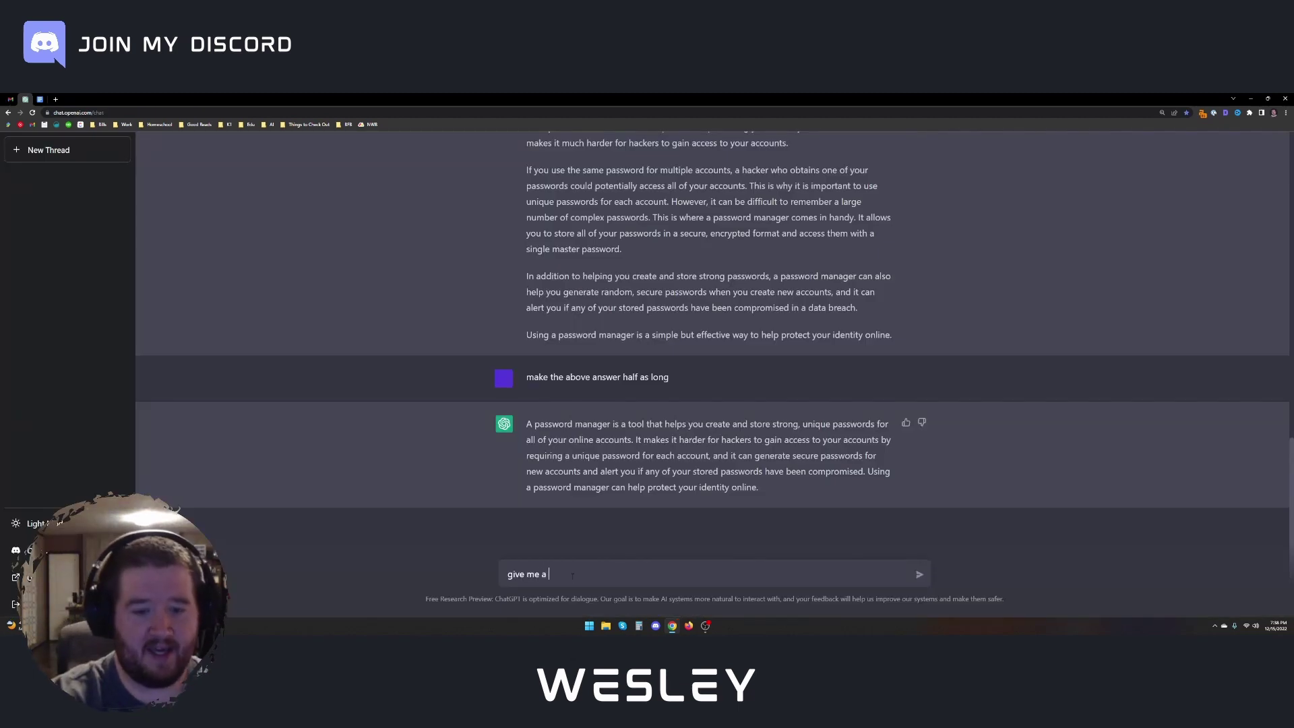
text(short catch)
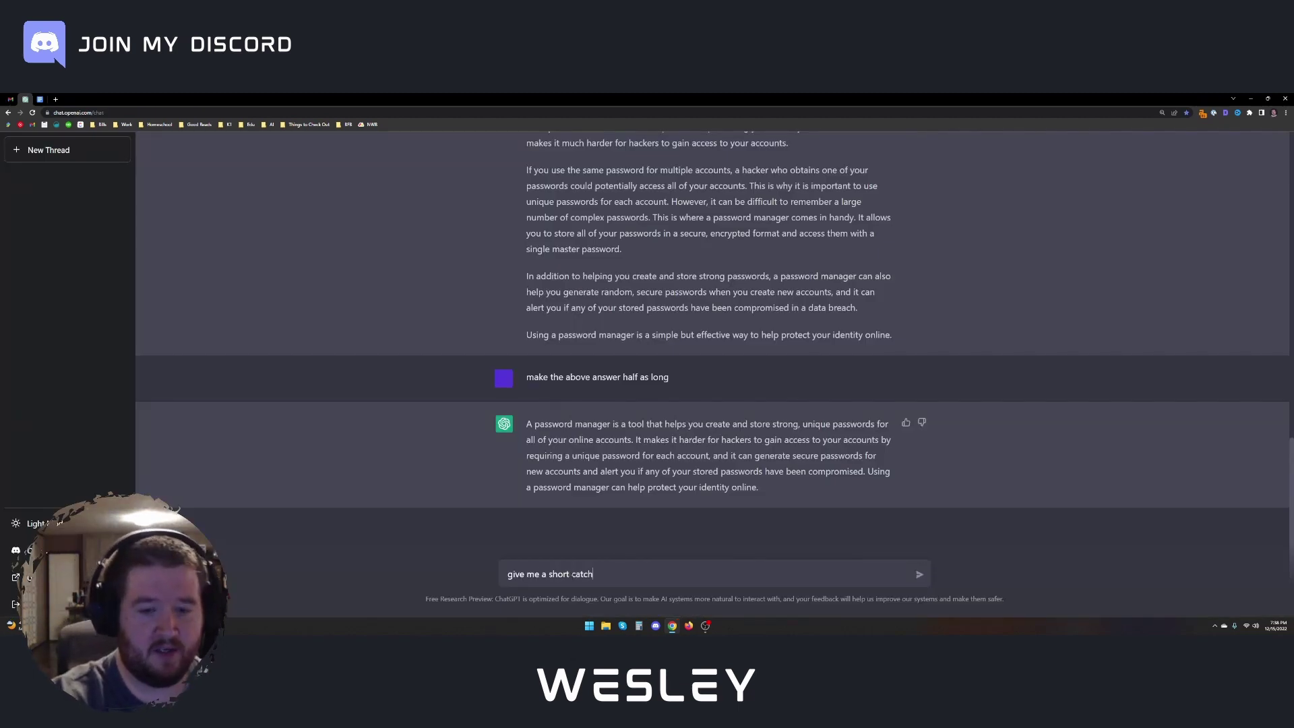
text(y email)
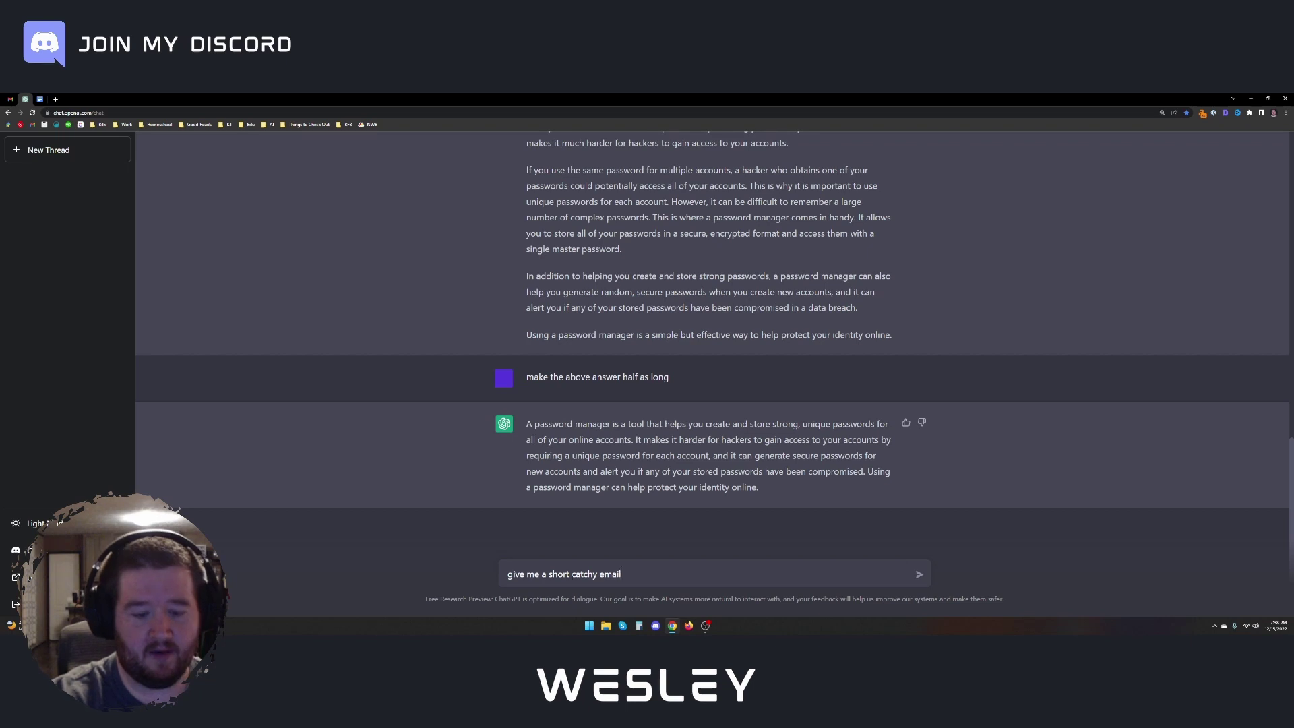
text( subject line )
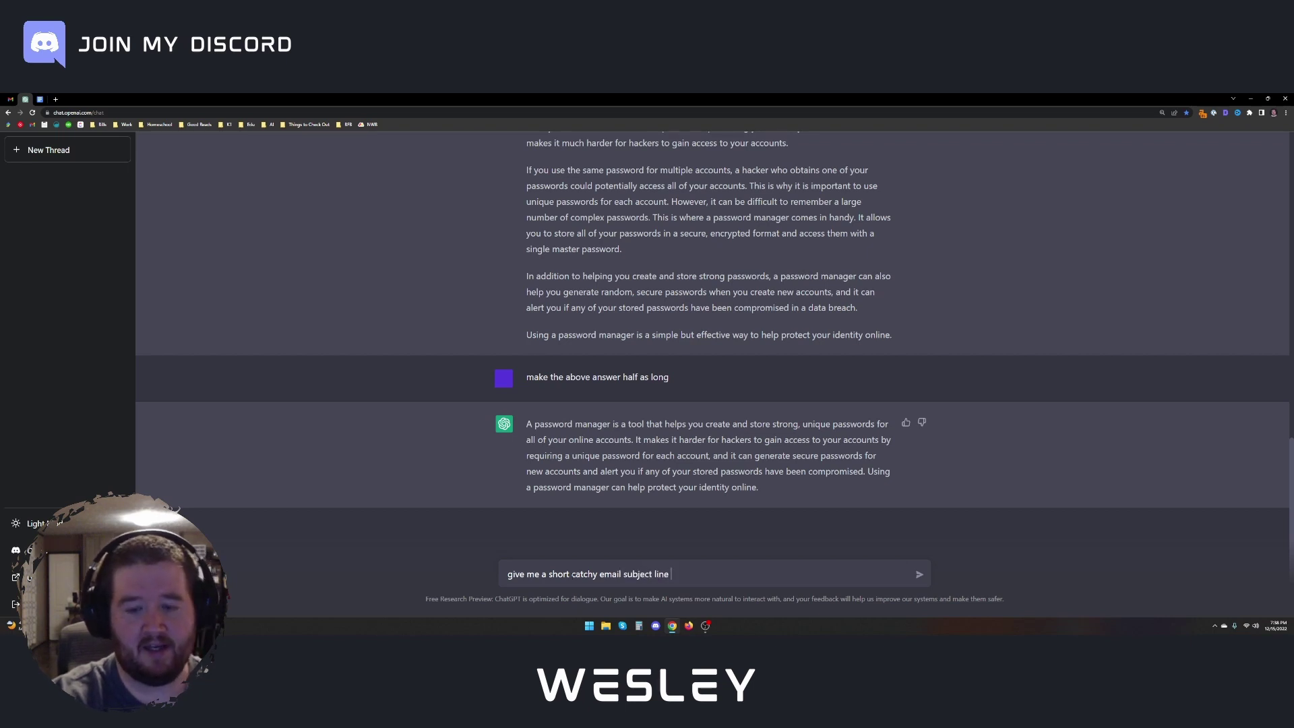
text(about ")
key(ctrl+v)
text(")
key(Return)
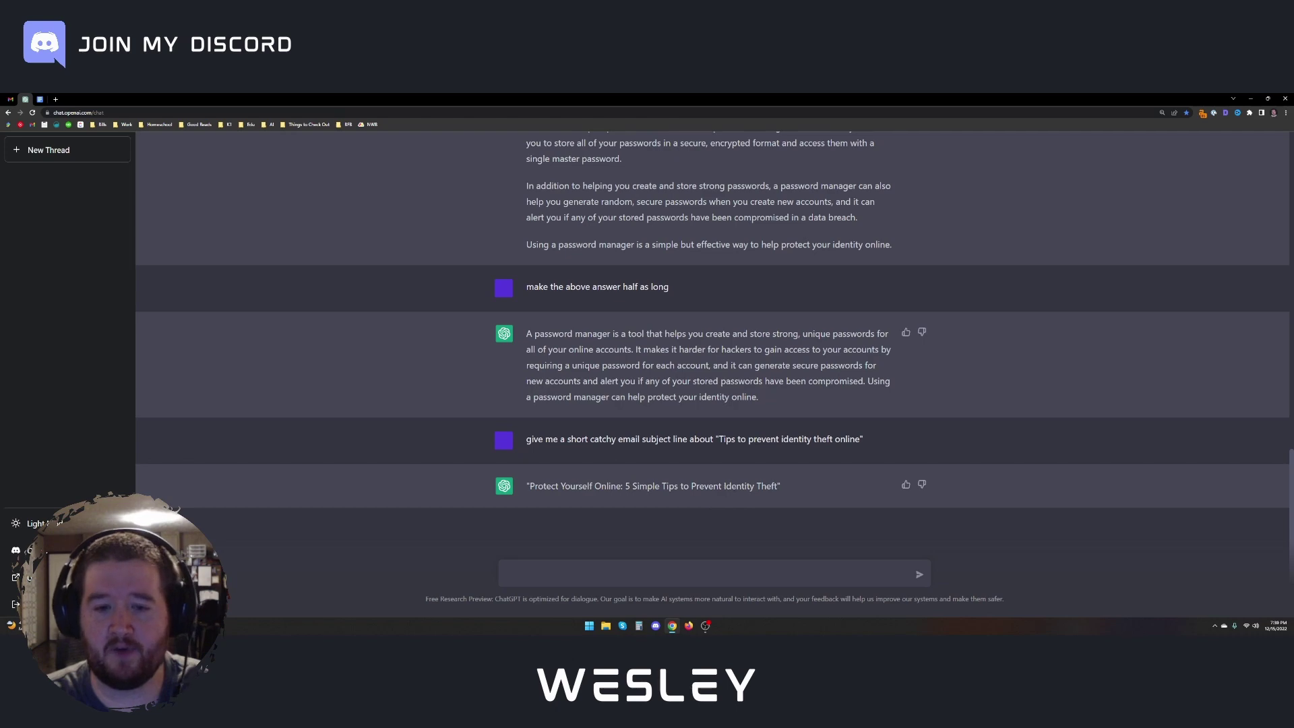
scroll(712, 343, up, 1)
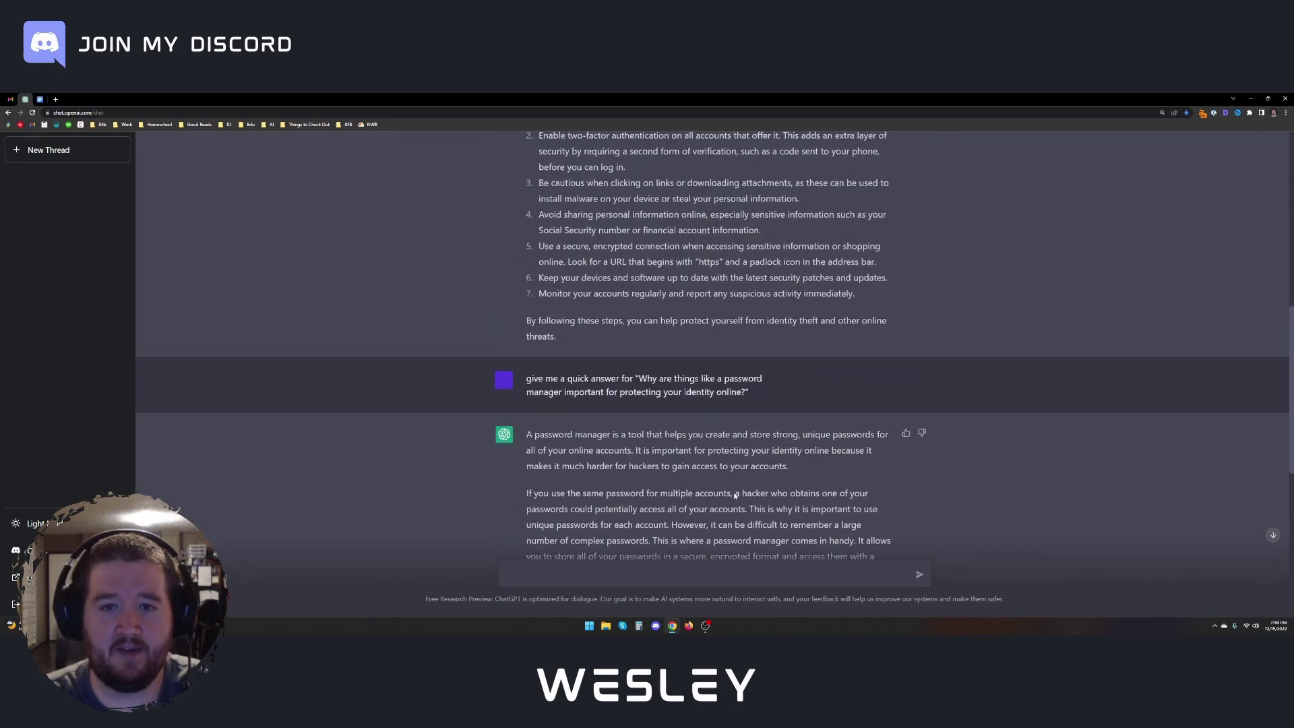
scroll(713, 343, up, 2)
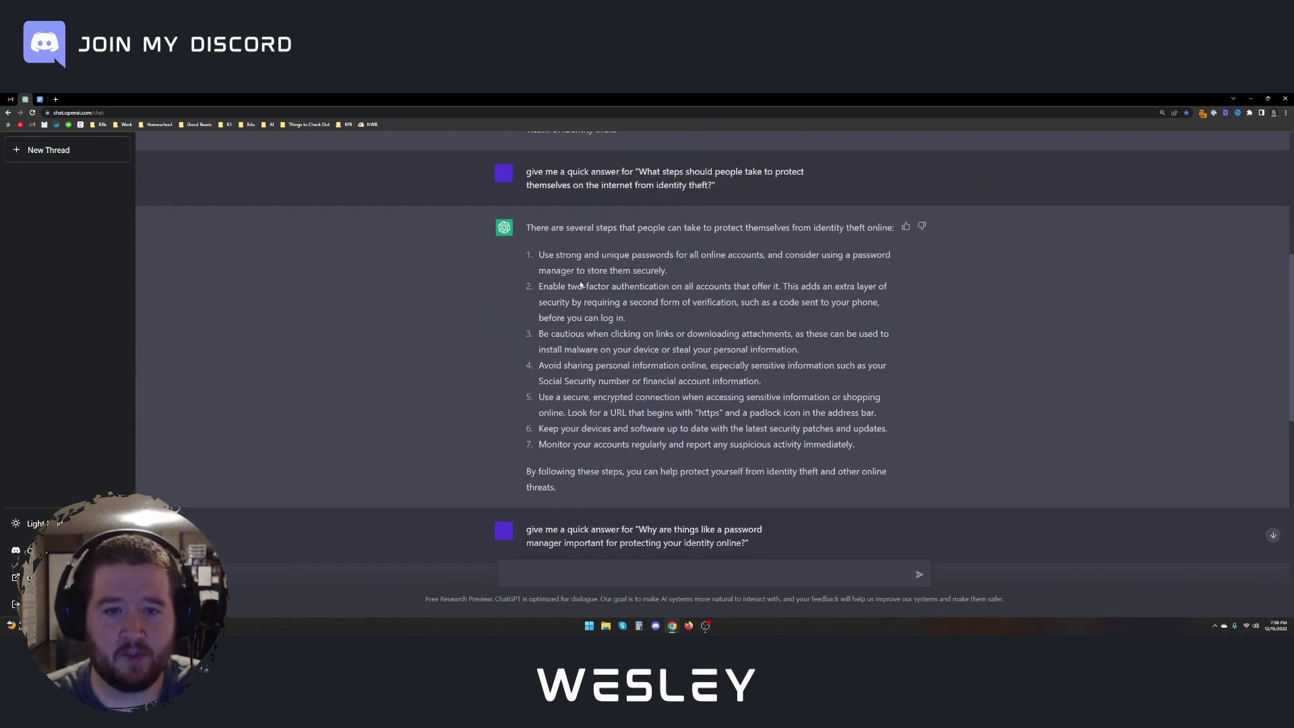
scroll(580, 285, down, 10)
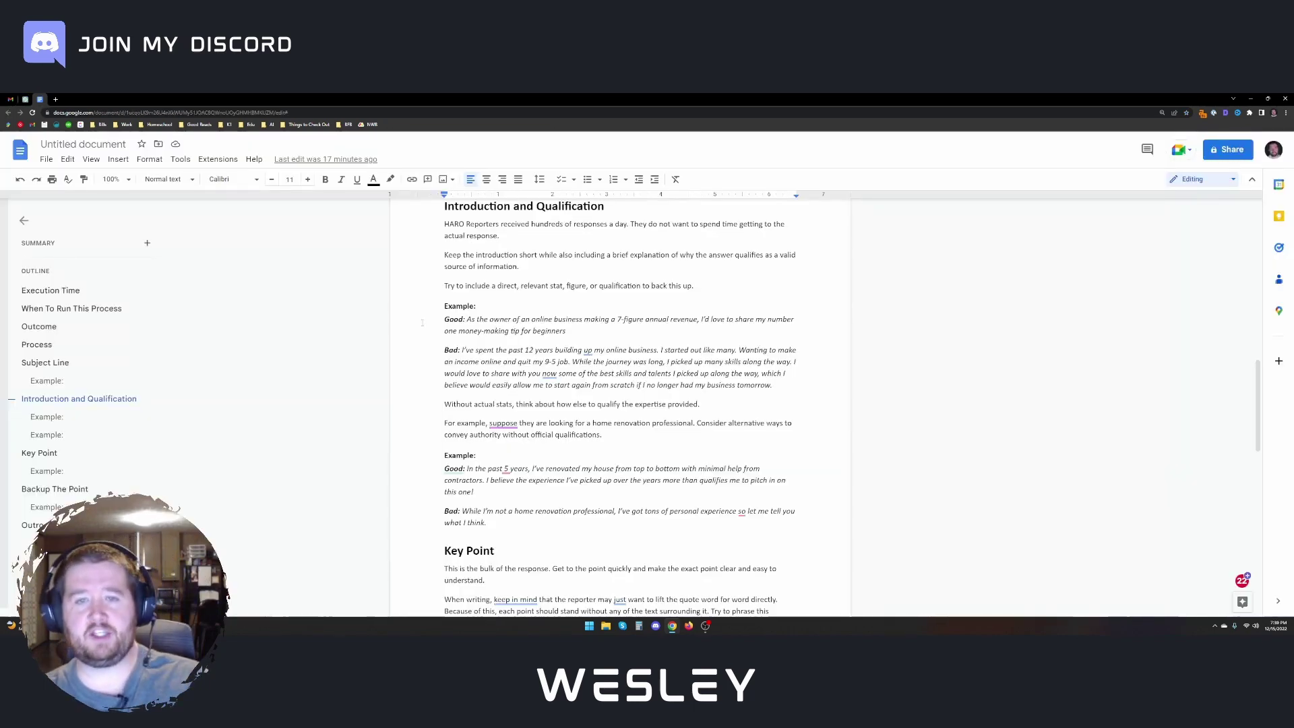
- Select the Good introduction example in the SOP, then return to the HARO email
triple_click(550, 333)
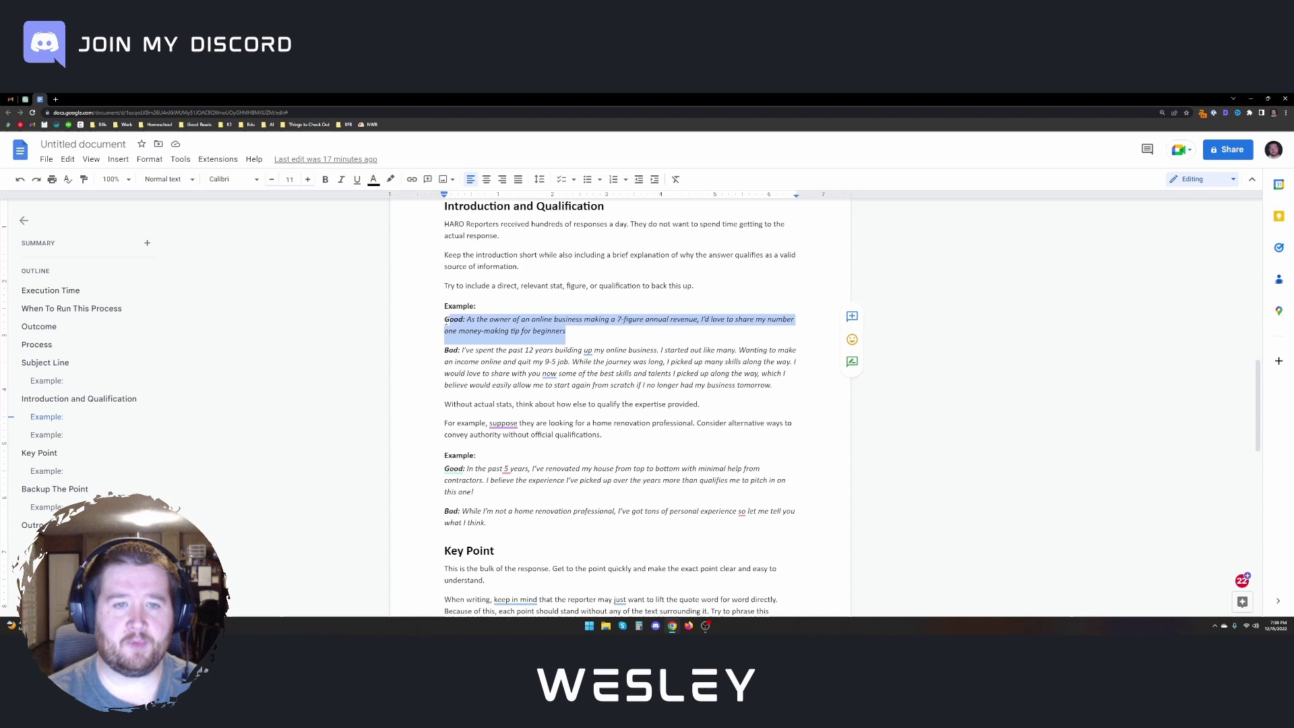
key(Right)
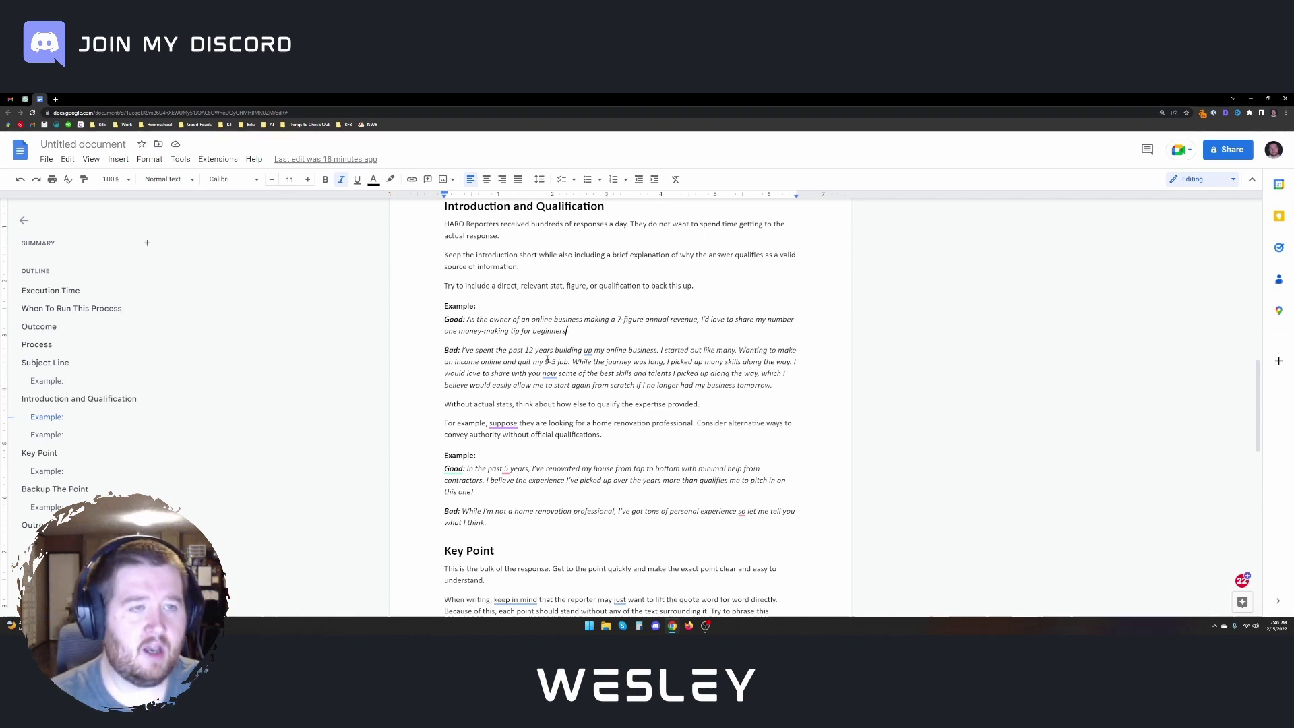
key(ctrl+1)
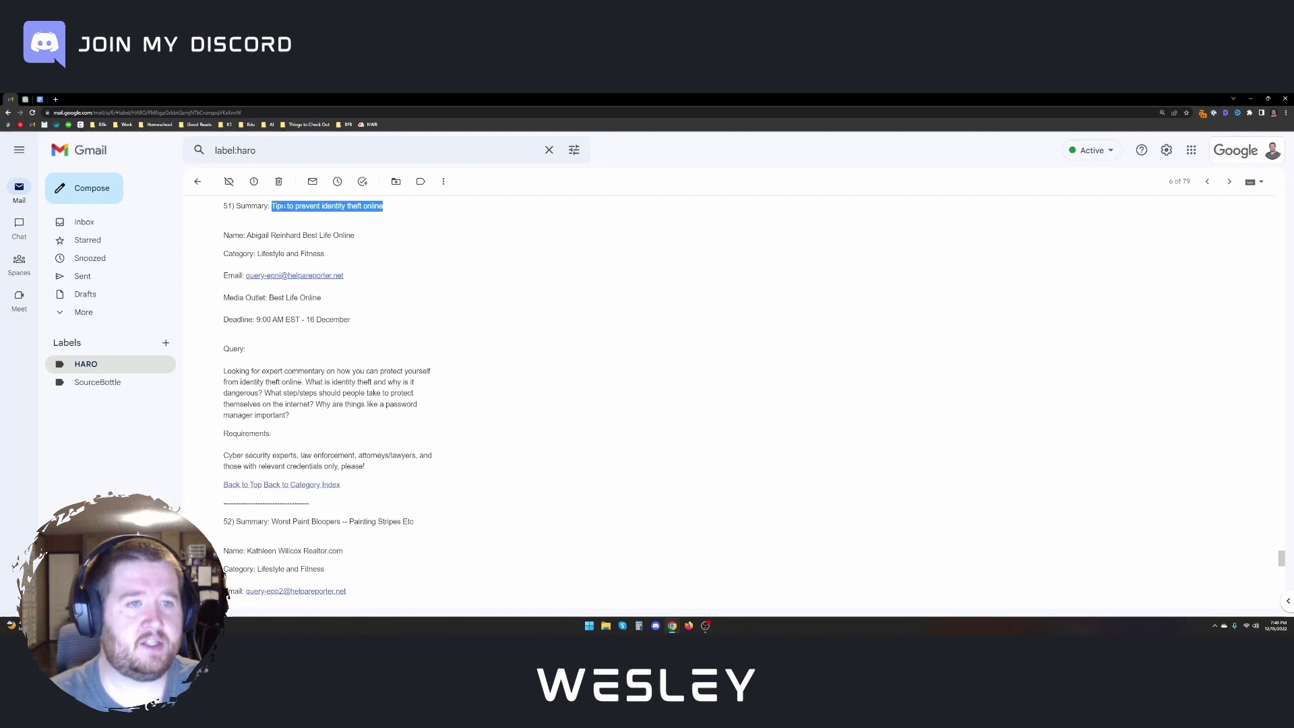
click(419, 228)
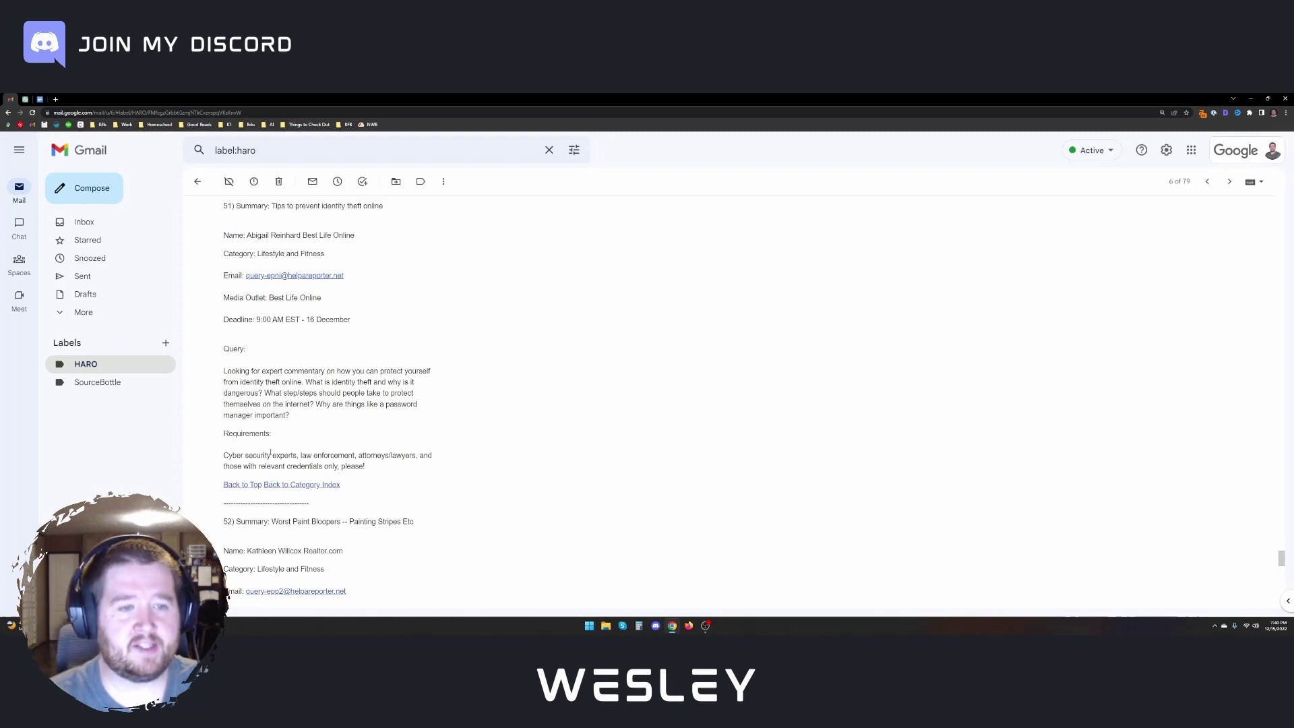
drag(233, 455, 285, 456)
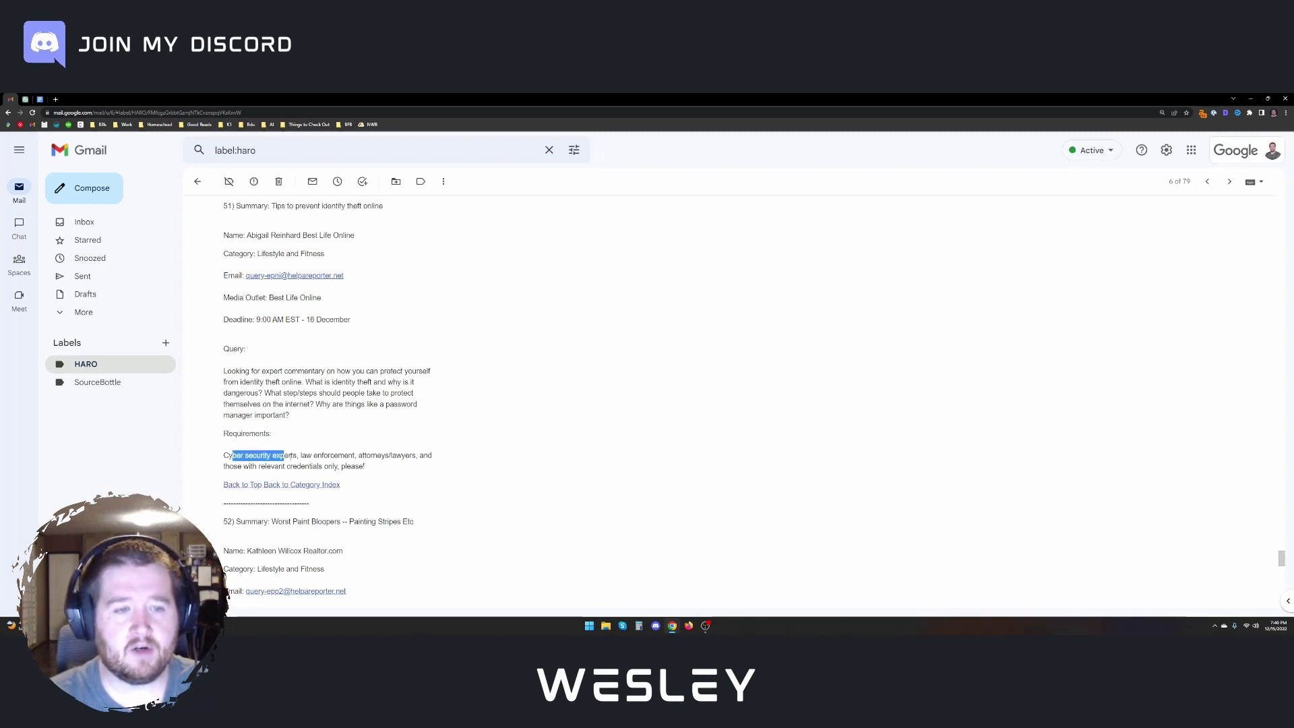
click(379, 465)
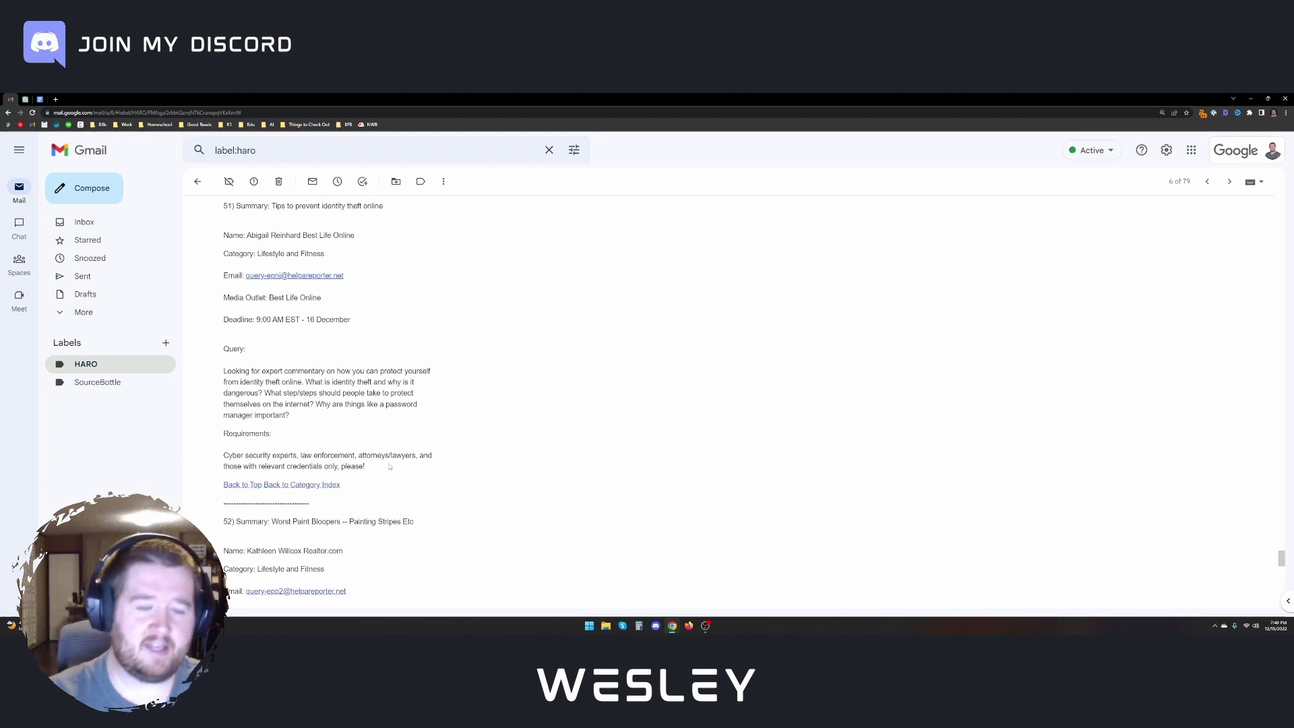
- Scroll through the SOP's Key Point and Backup The Point sections, then return to ChatGPT
key(ctrl+3)
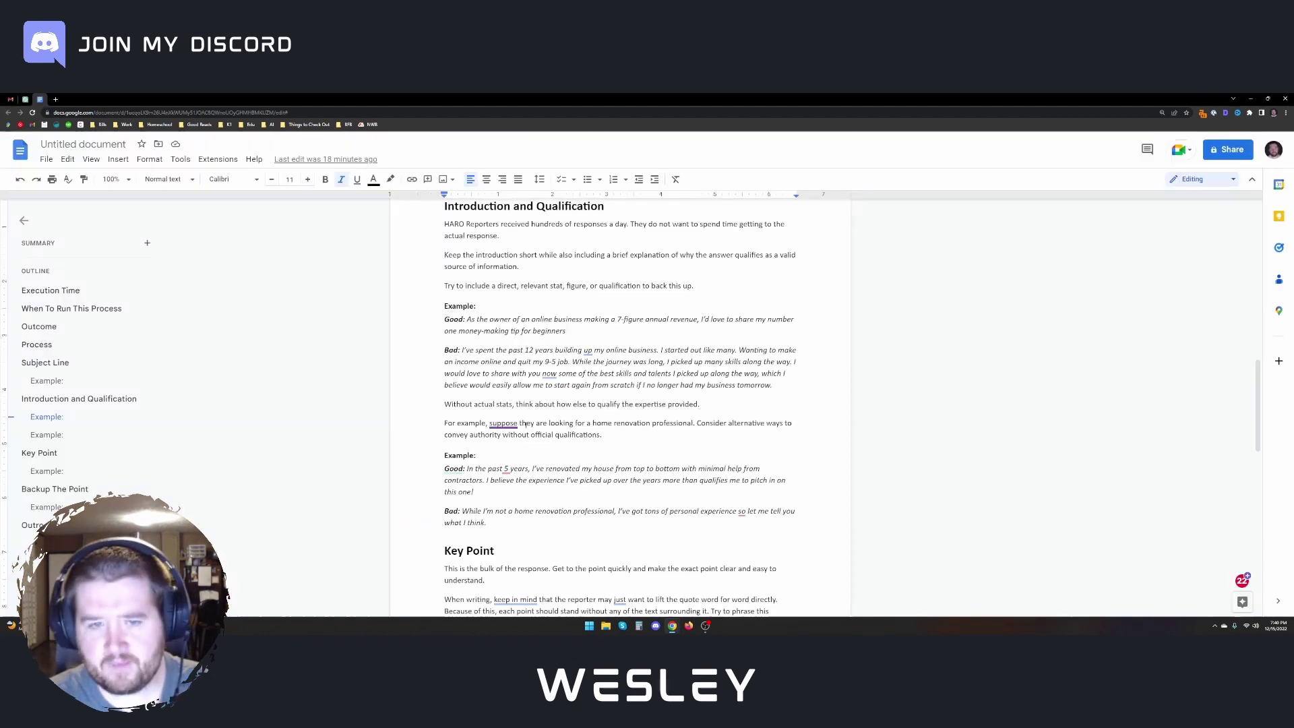
scroll(650, 388, down, 4)
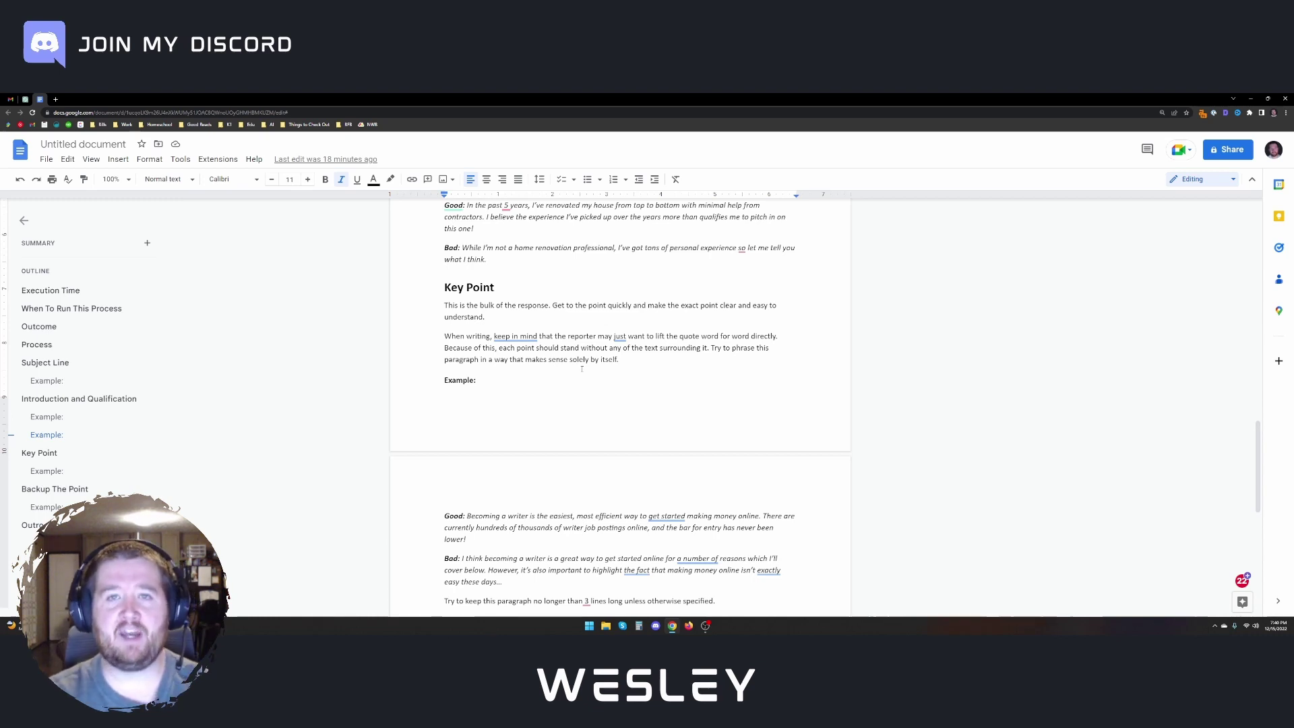
scroll(578, 369, down, 1)
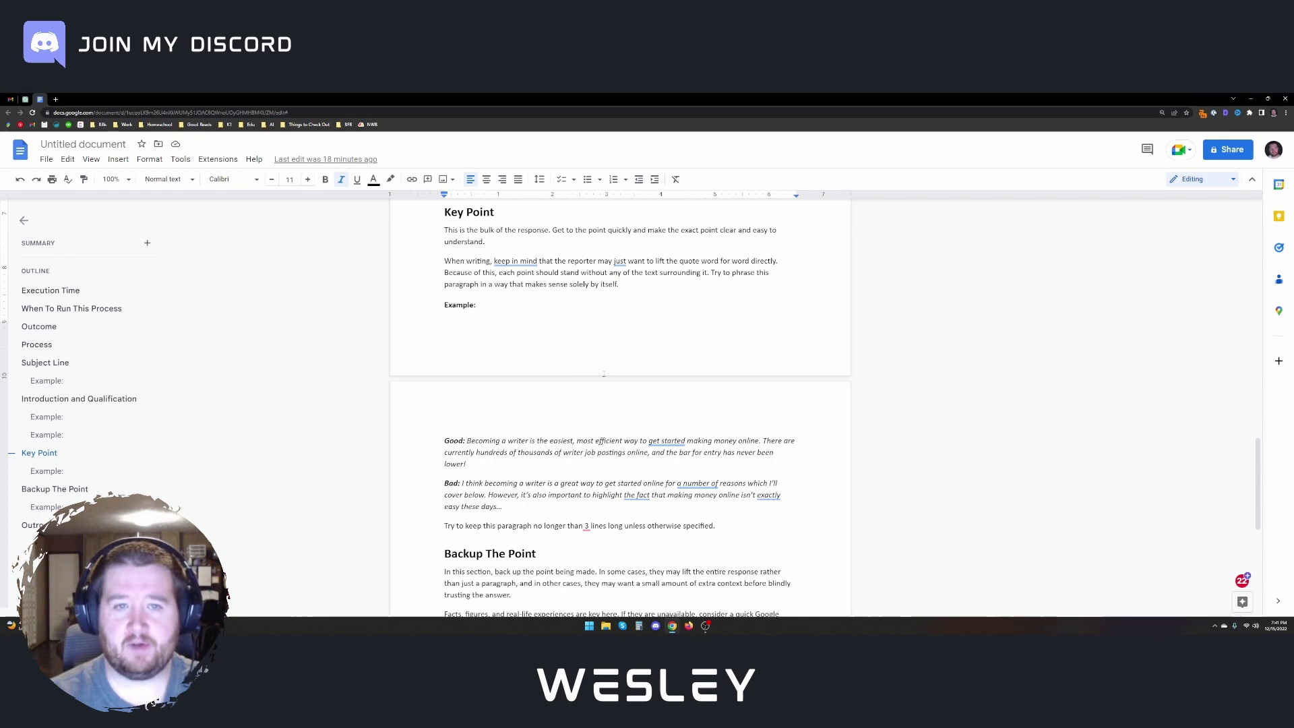
scroll(594, 364, down, 4)
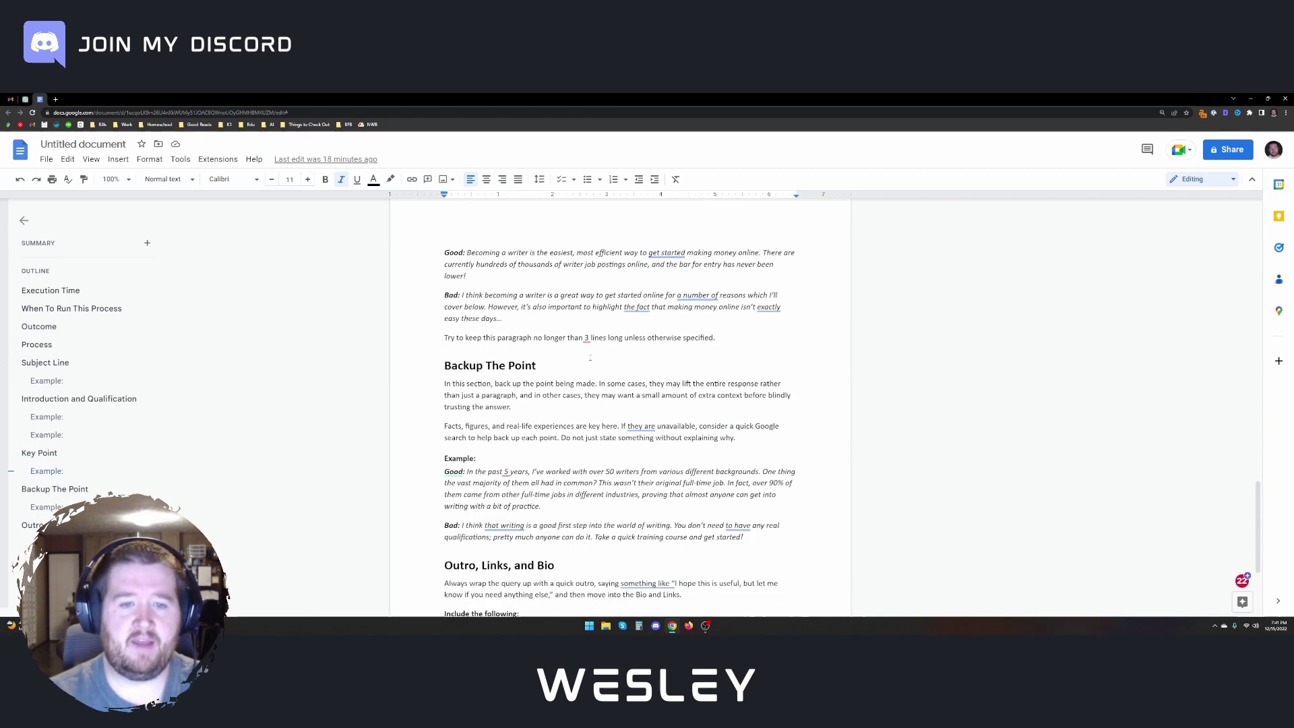
scroll(426, 308, down, 1)
scroll(425, 308, up, 2)
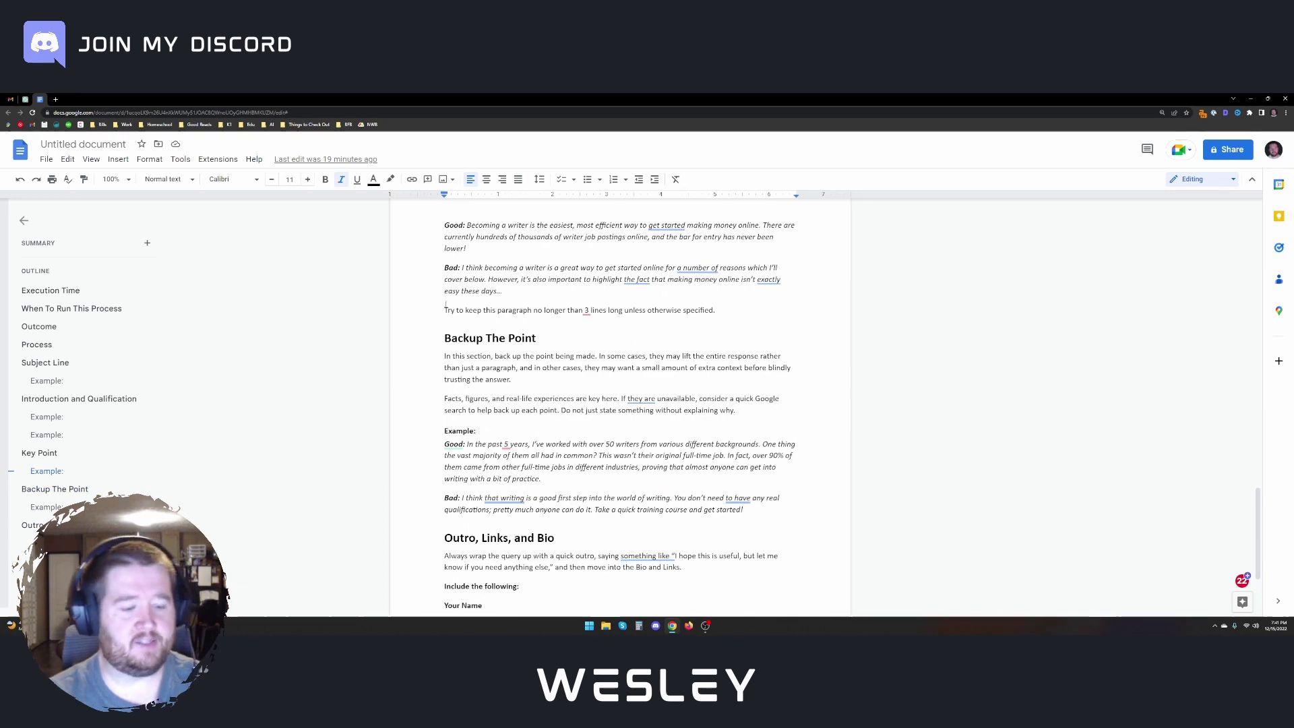
key(ctrl+shift+Tab)
- Reread ChatGPT's identity-theft definition and protection-steps answers in the conversation
scroll(511, 288, down, 1)
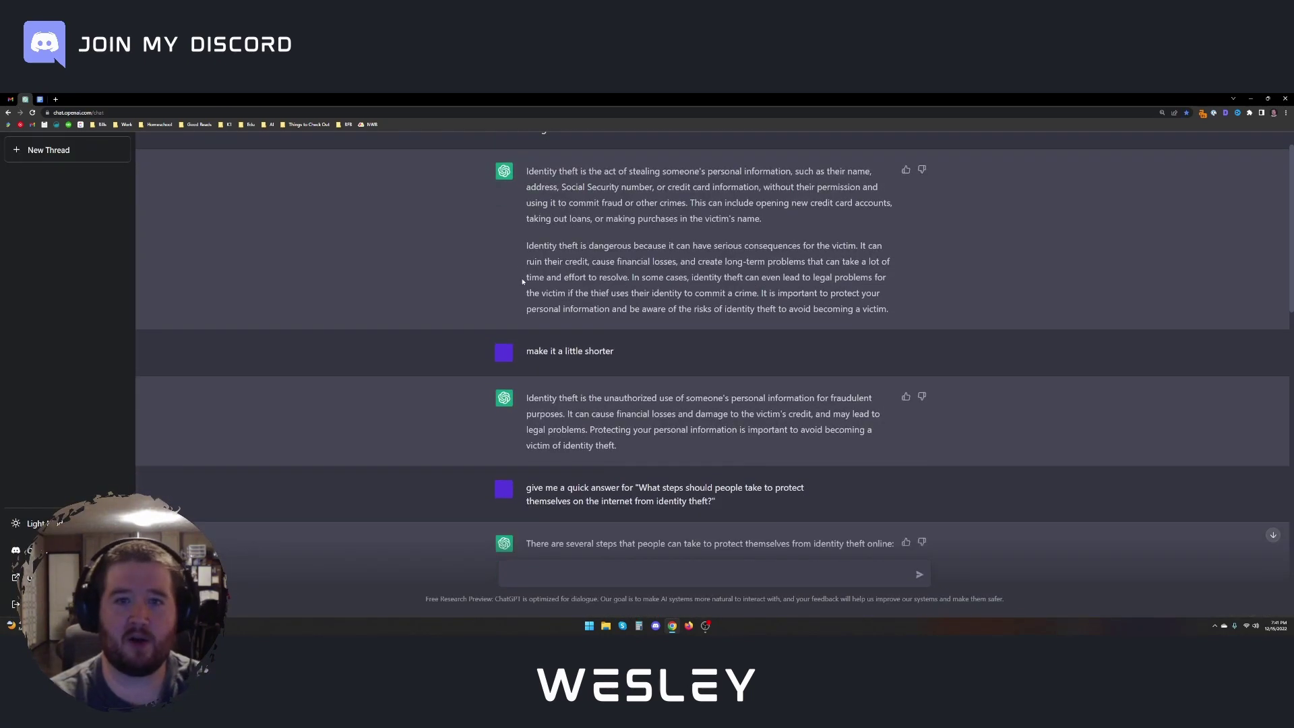
scroll(714, 275, up, 1)
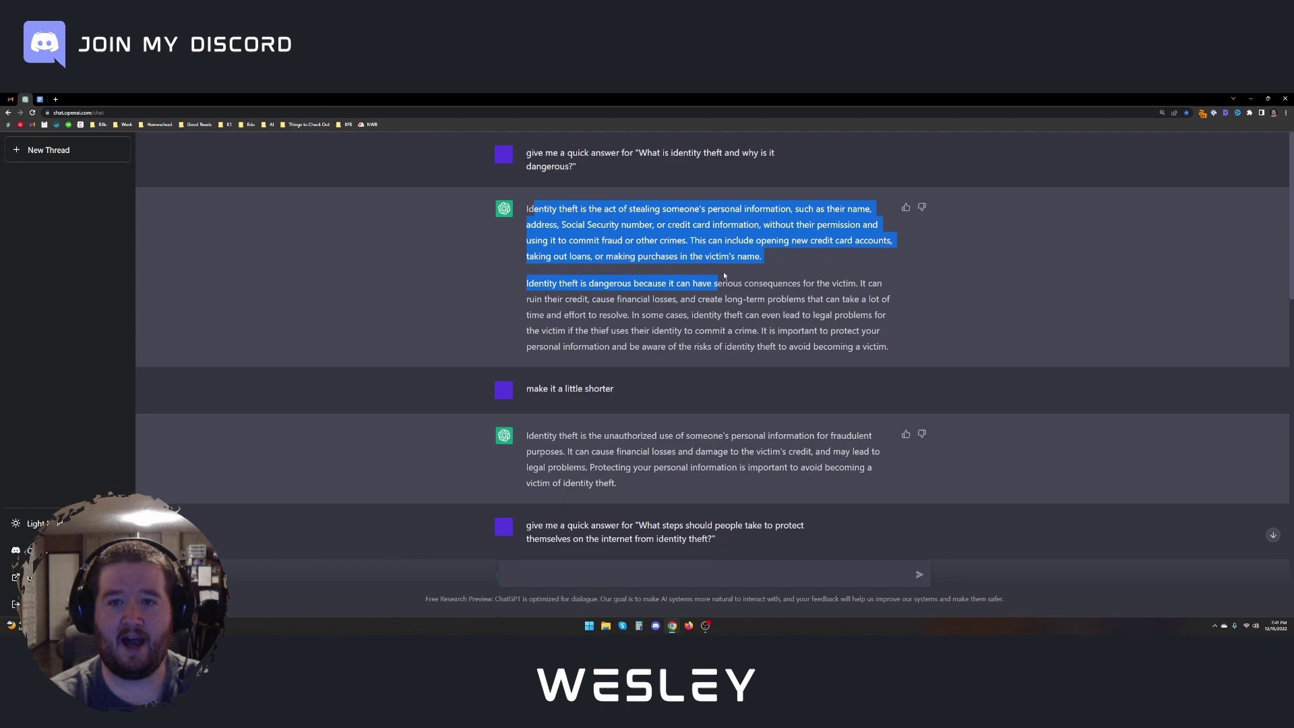
drag(529, 209, 889, 346)
click(889, 346)
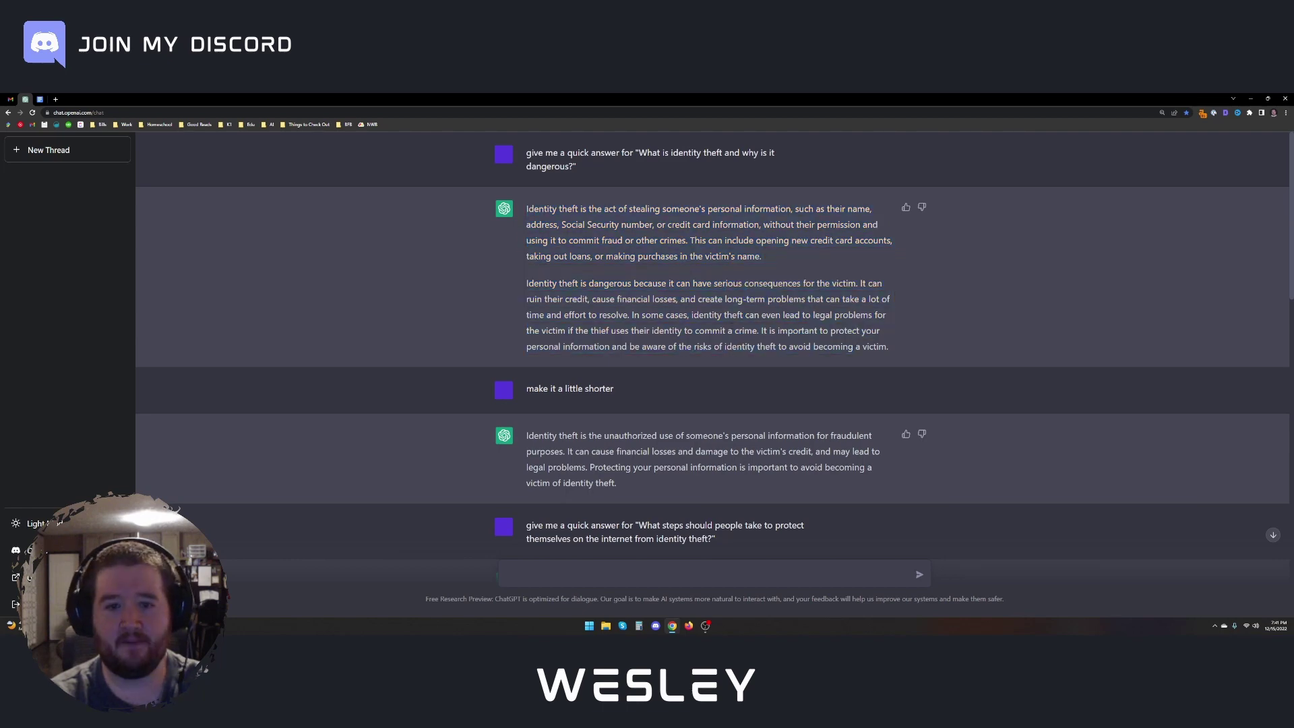
scroll(526, 324, down, 2)
drag(526, 322, 694, 338)
scroll(674, 334, down, 4)
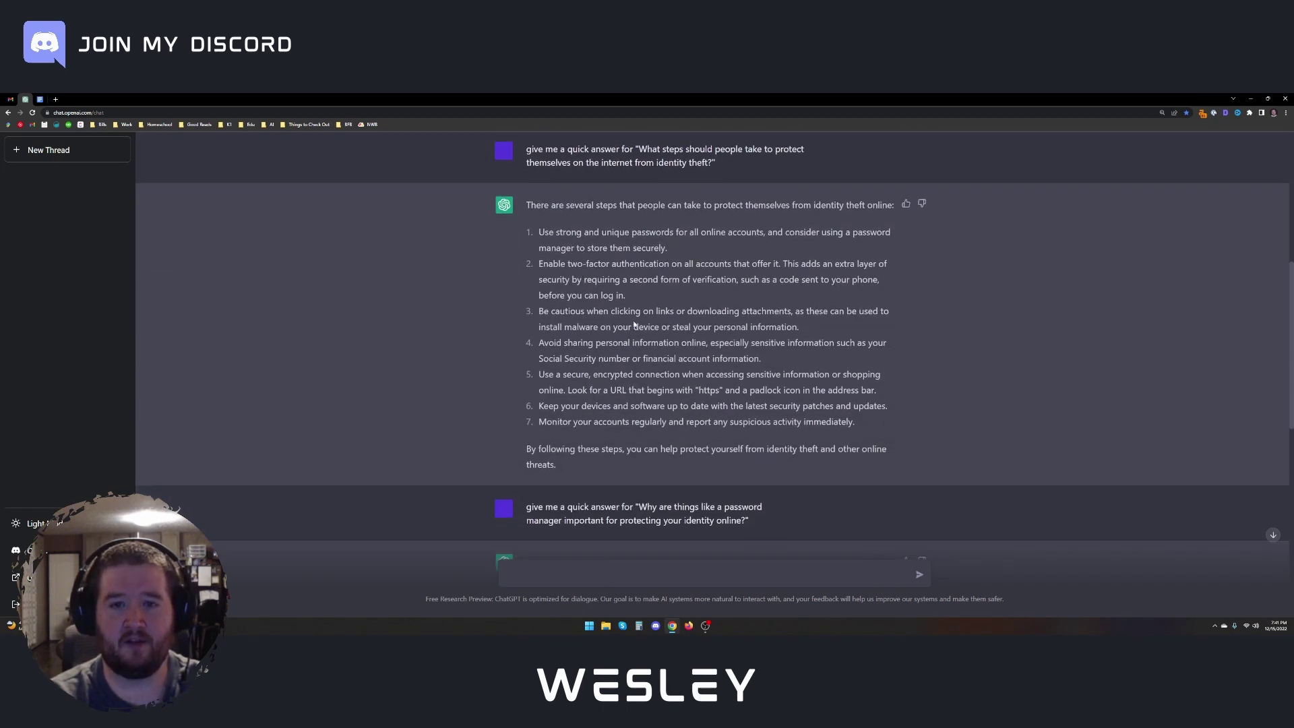
scroll(633, 324, down, 2)
scroll(633, 324, up, 3)
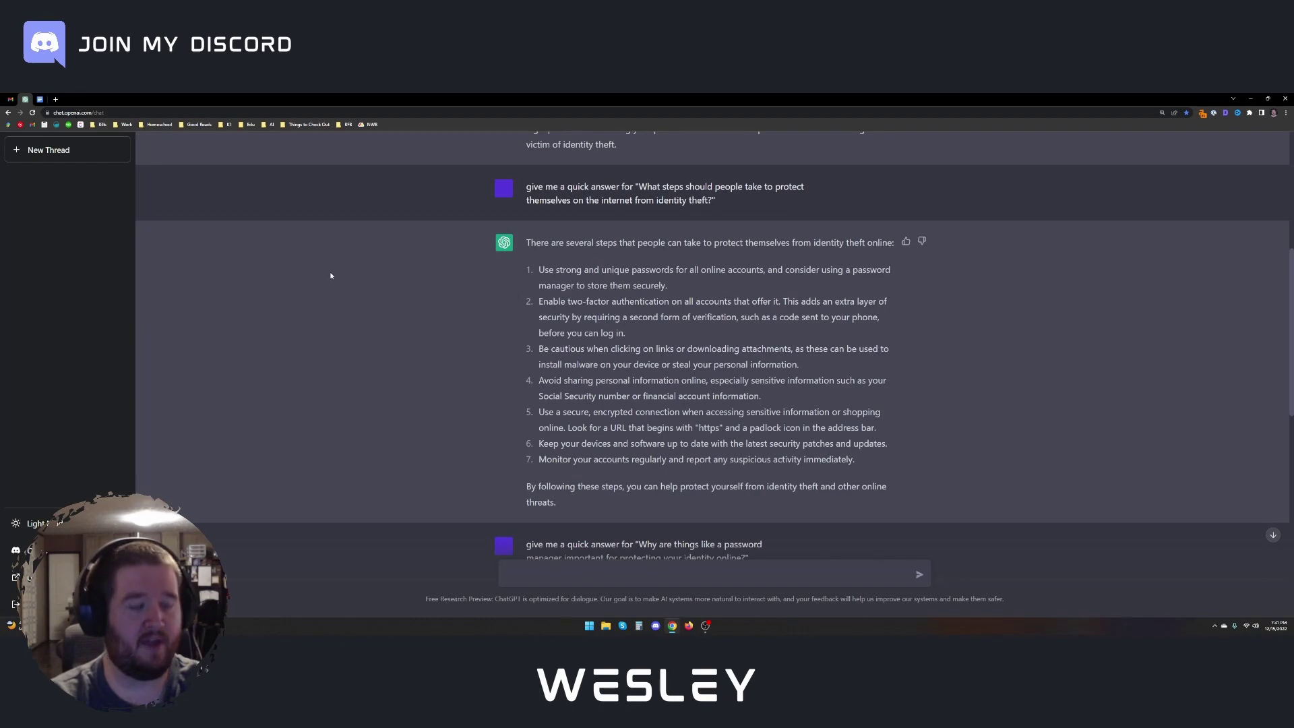
- Check the suggested subject-line reply in ChatGPT and return to the HARO query email
key(ctrl+Tab)
key(ctrl+Tab)
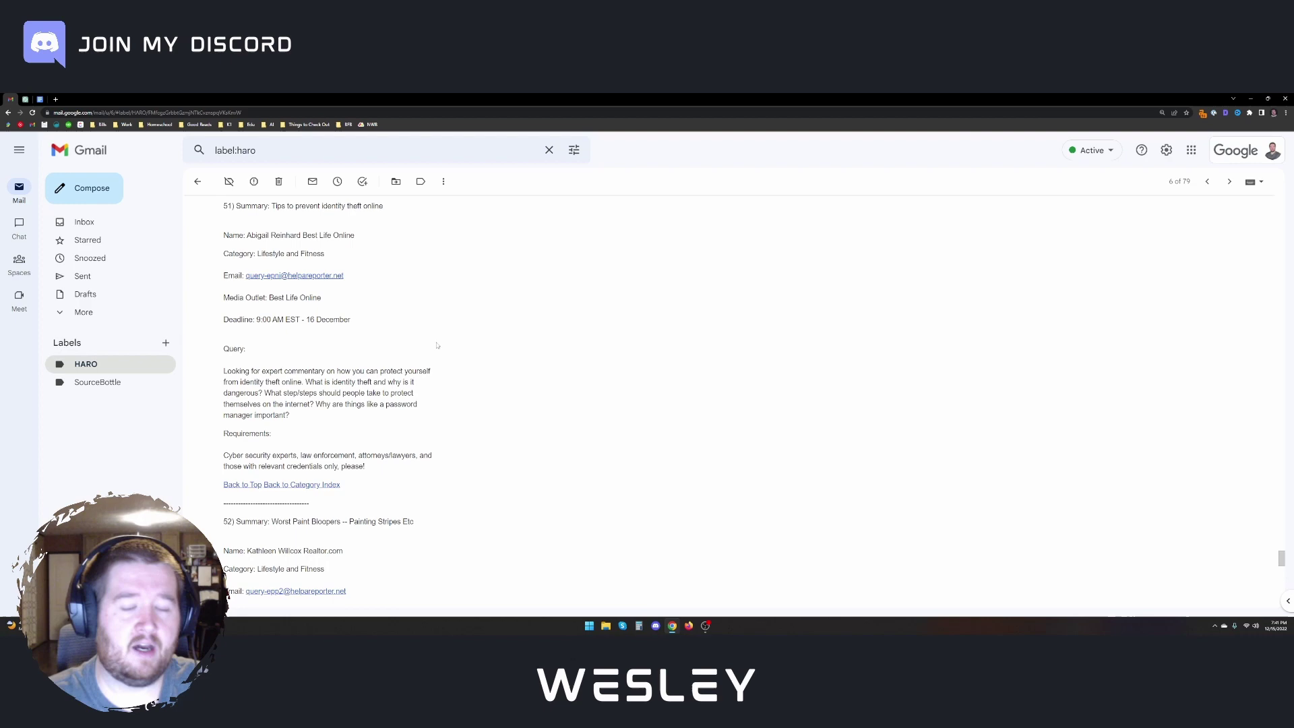
key(ctrl+Tab)
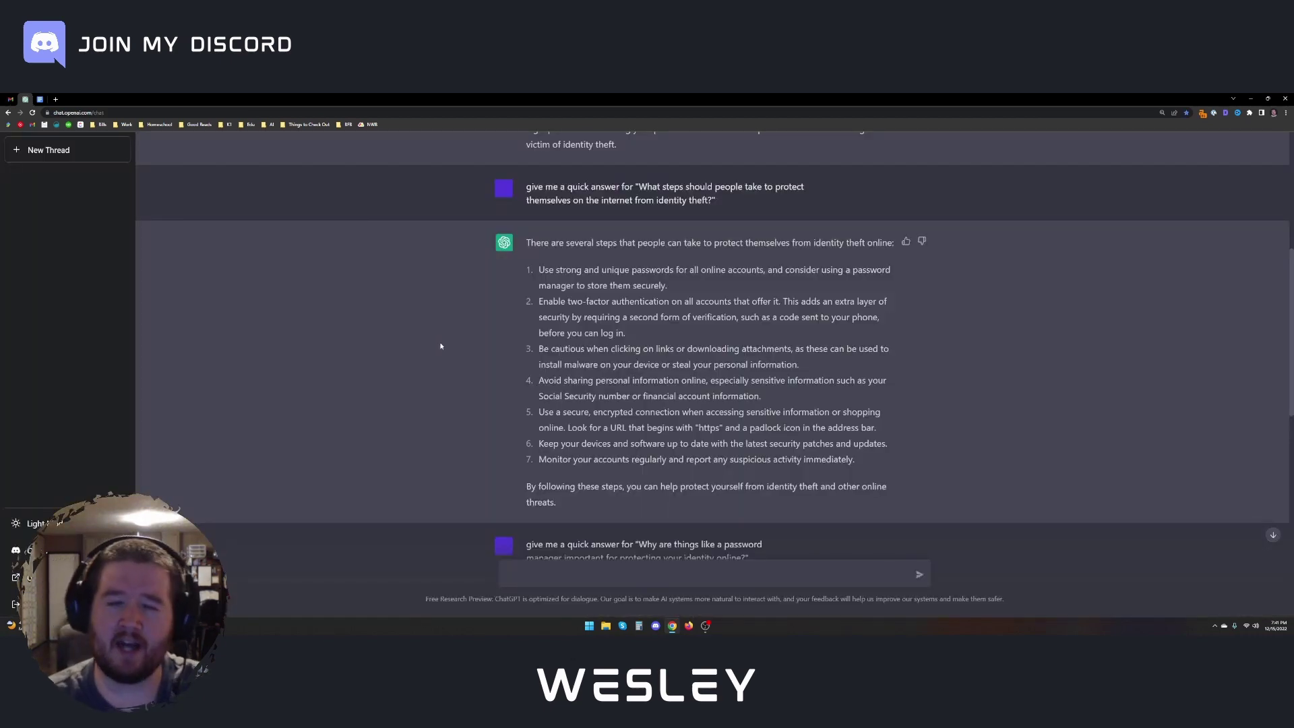
scroll(438, 344, down, 10)
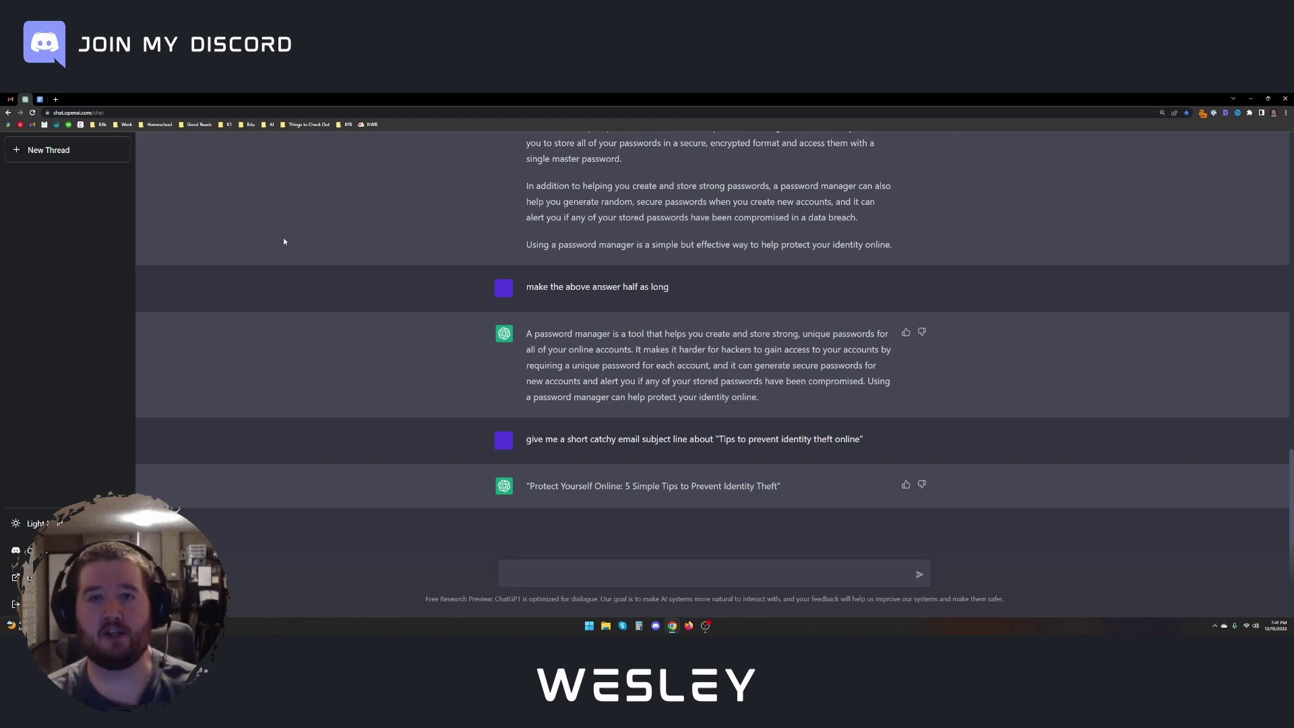
key(ctrl+Tab)
key(ctrl+Tab)
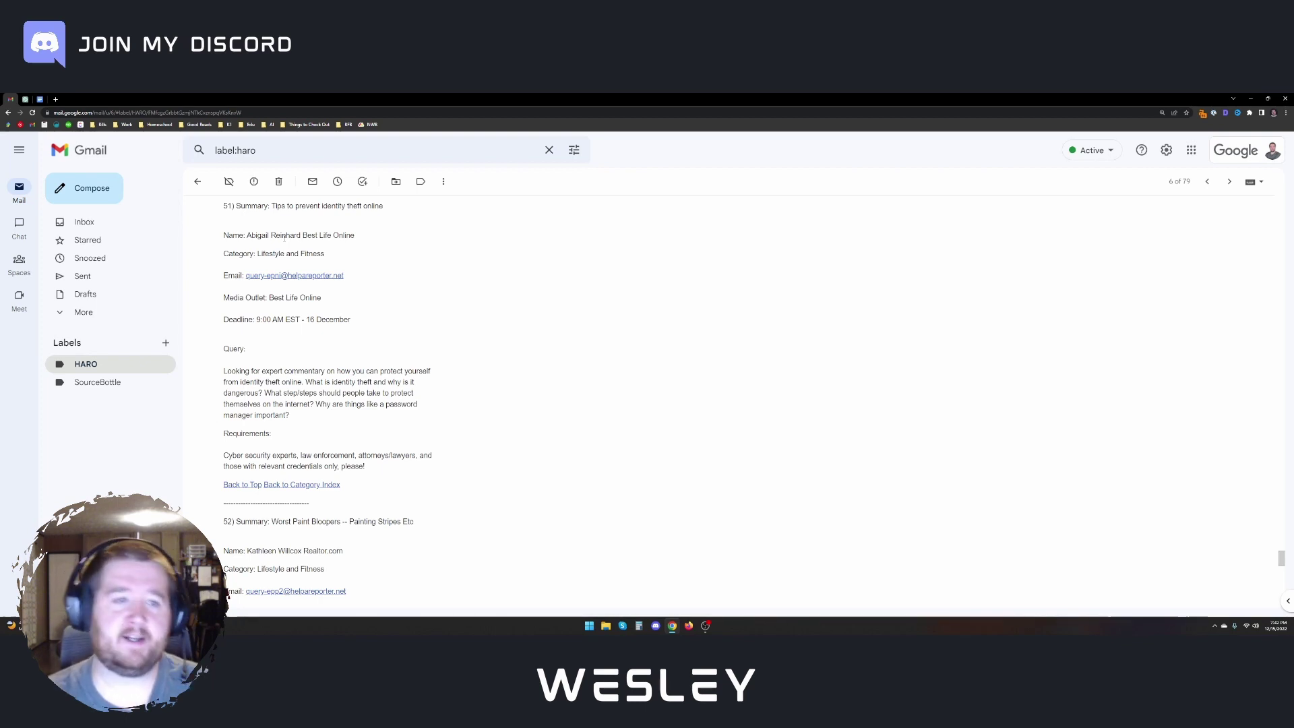
- Review the Best Life Online identity-theft query requirements in Gmail, then return to the SOP guide
scroll(515, 300, down, 1)
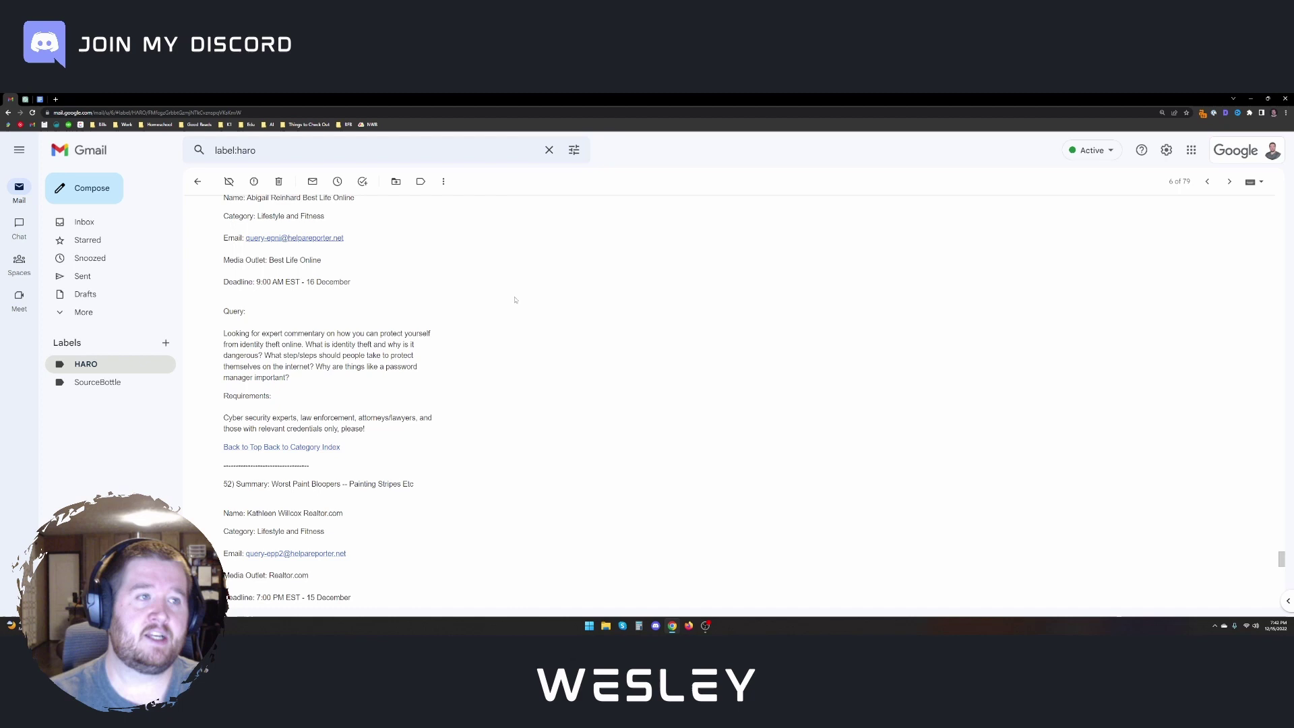
key(ctrl+Tab)
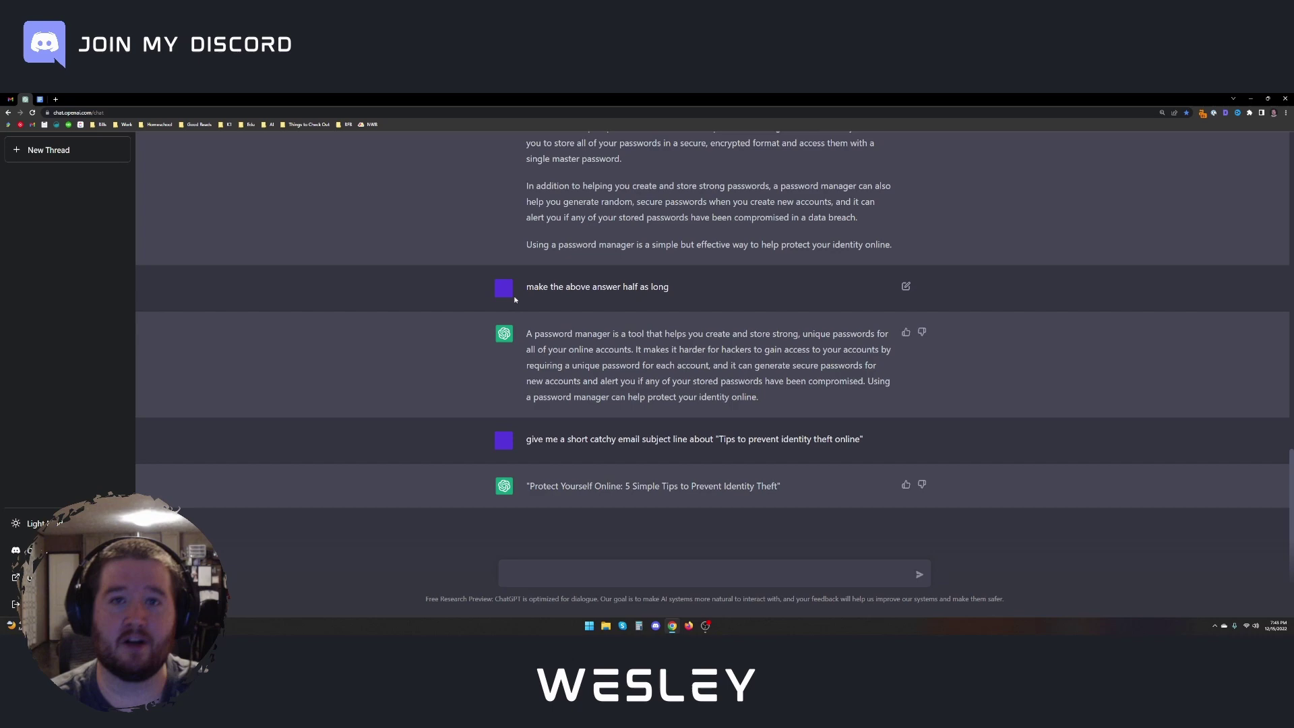
key(ctrl+Tab)
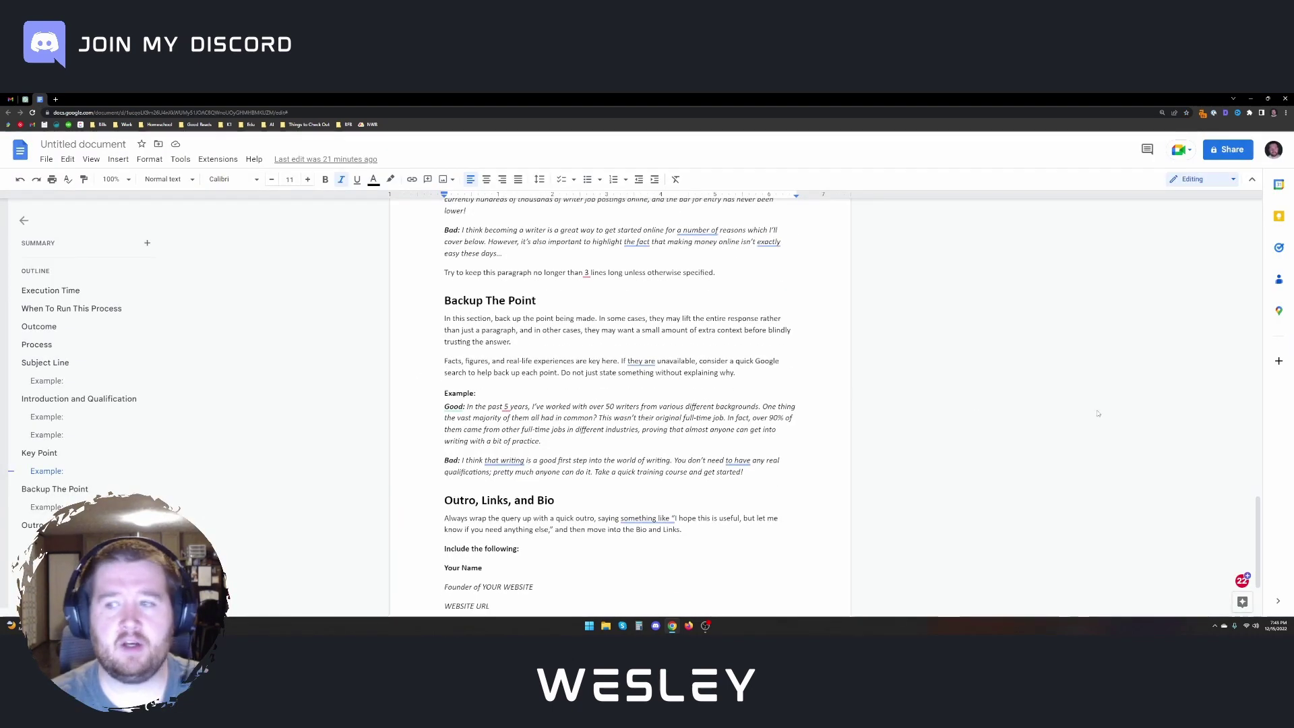
scroll(1097, 413, down, 2)
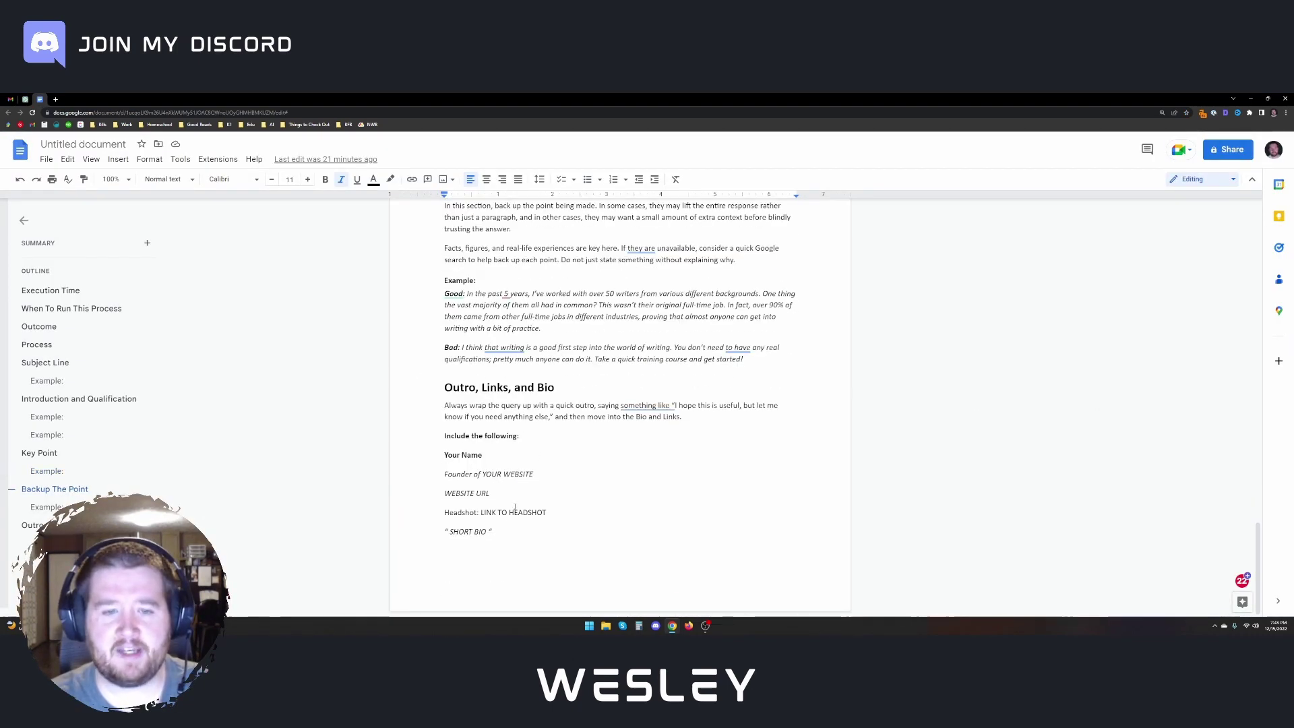
drag(495, 533, 443, 454)
click(490, 493)
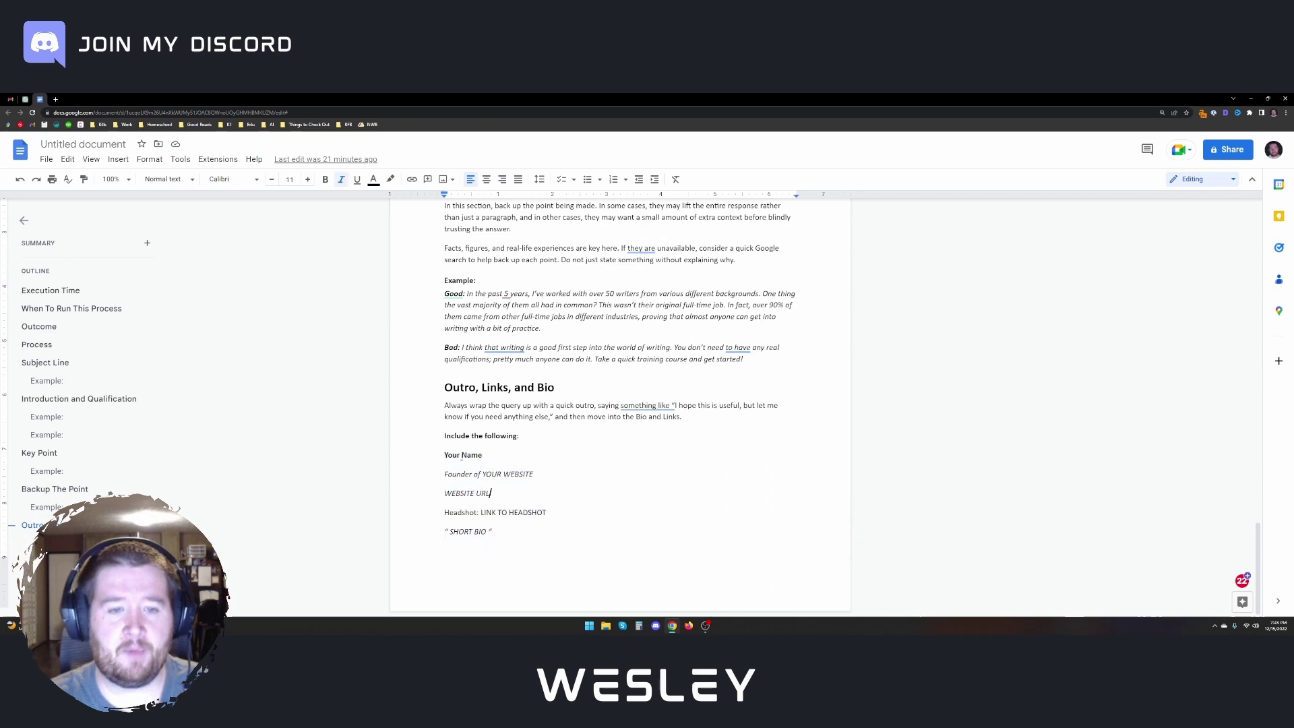
drag(533, 474, 444, 493)
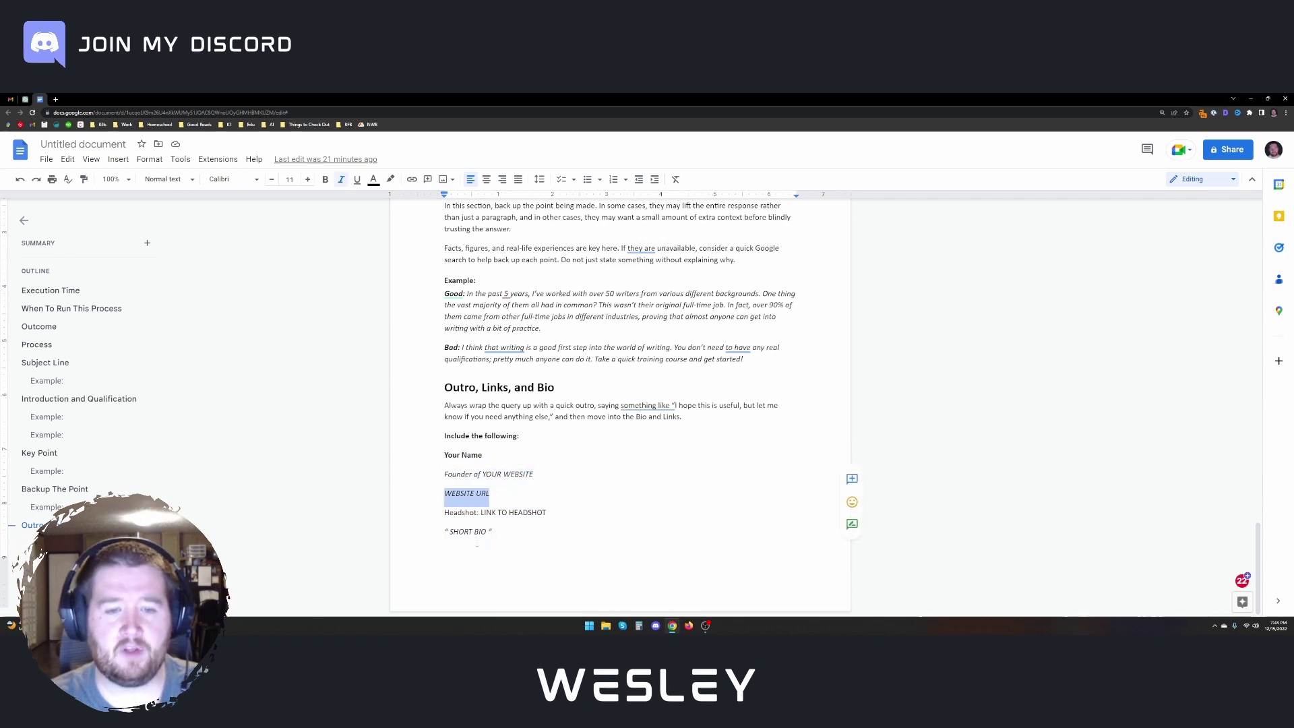
click(560, 515)
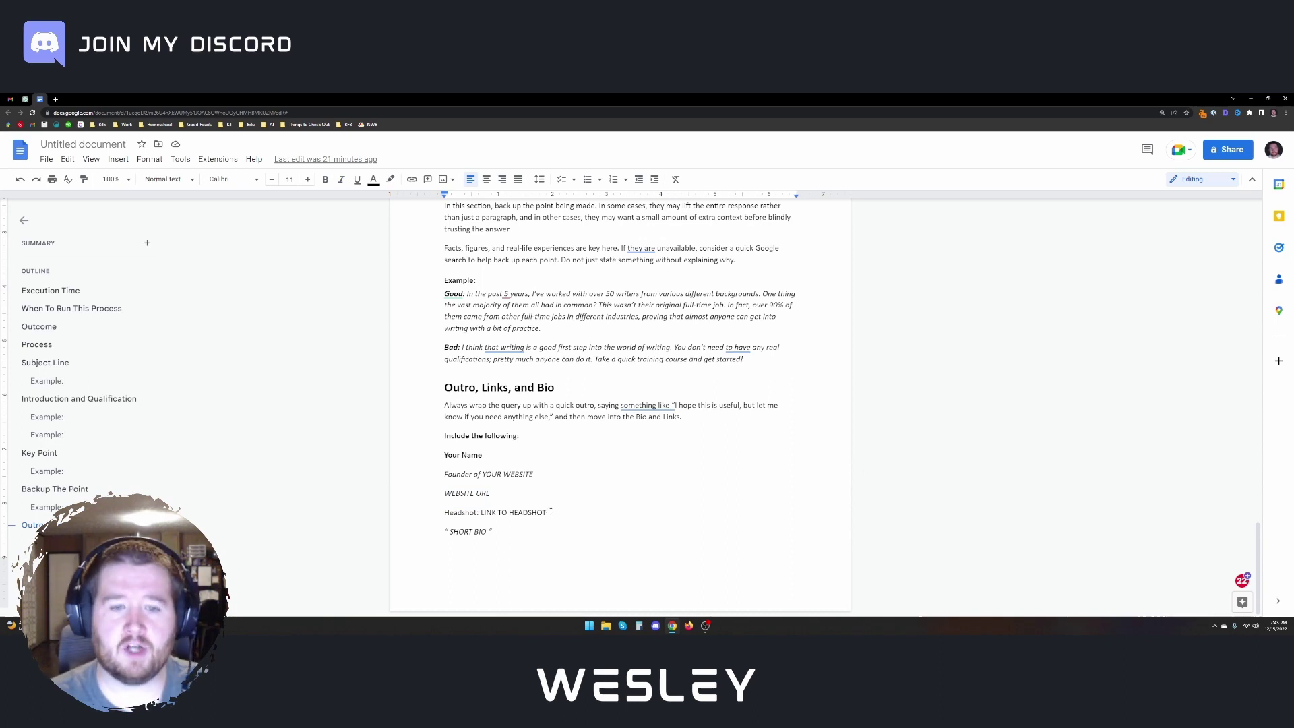
drag(549, 512, 479, 512)
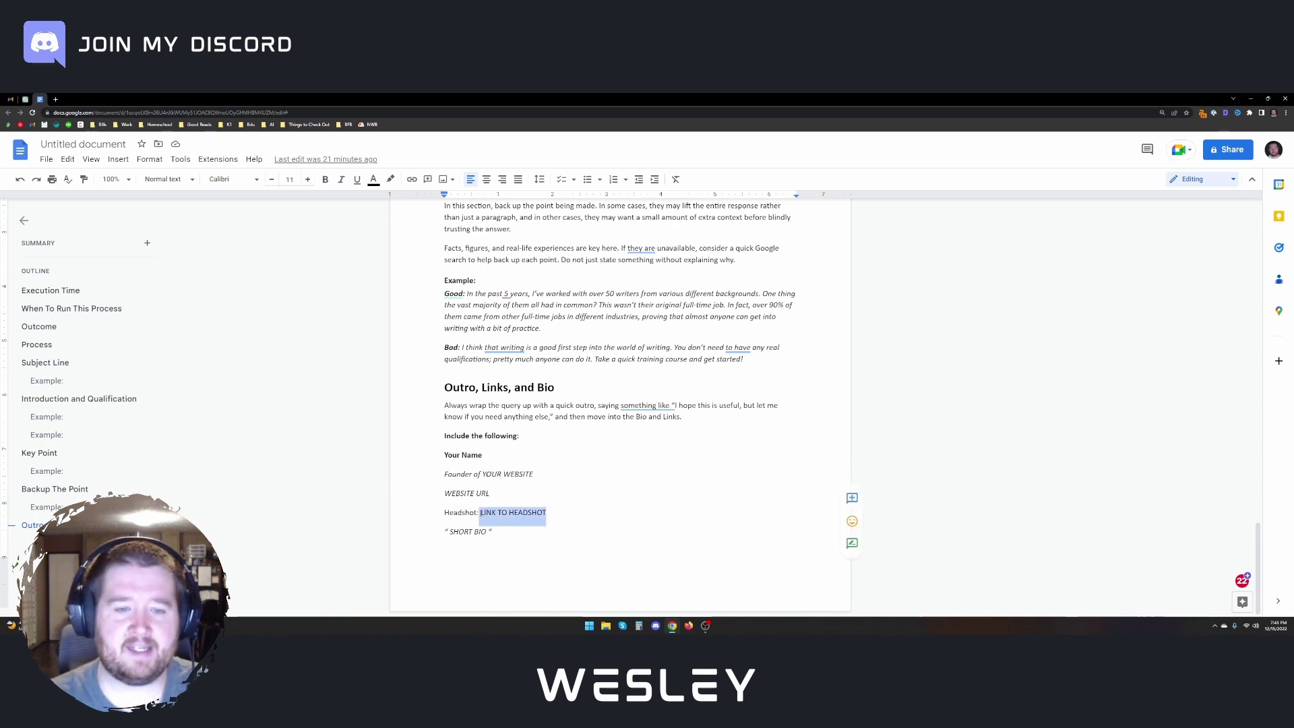
click(560, 513)
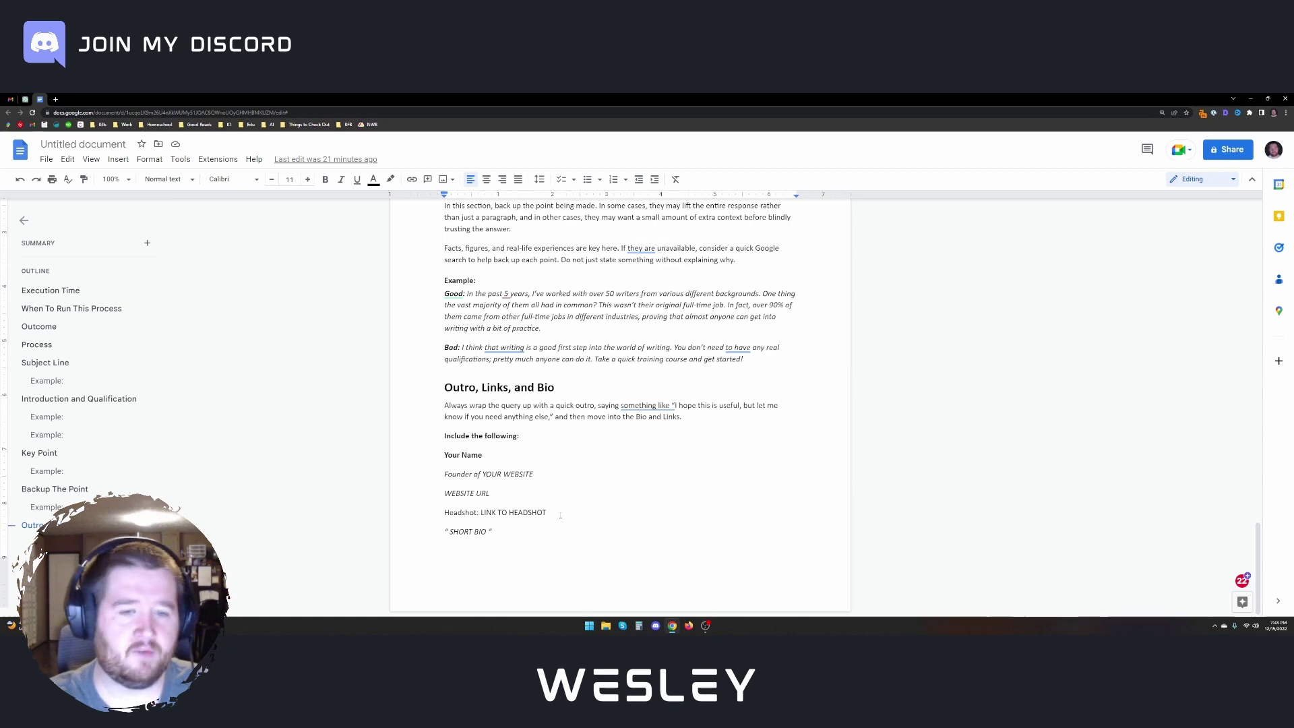
drag(464, 531, 526, 528)
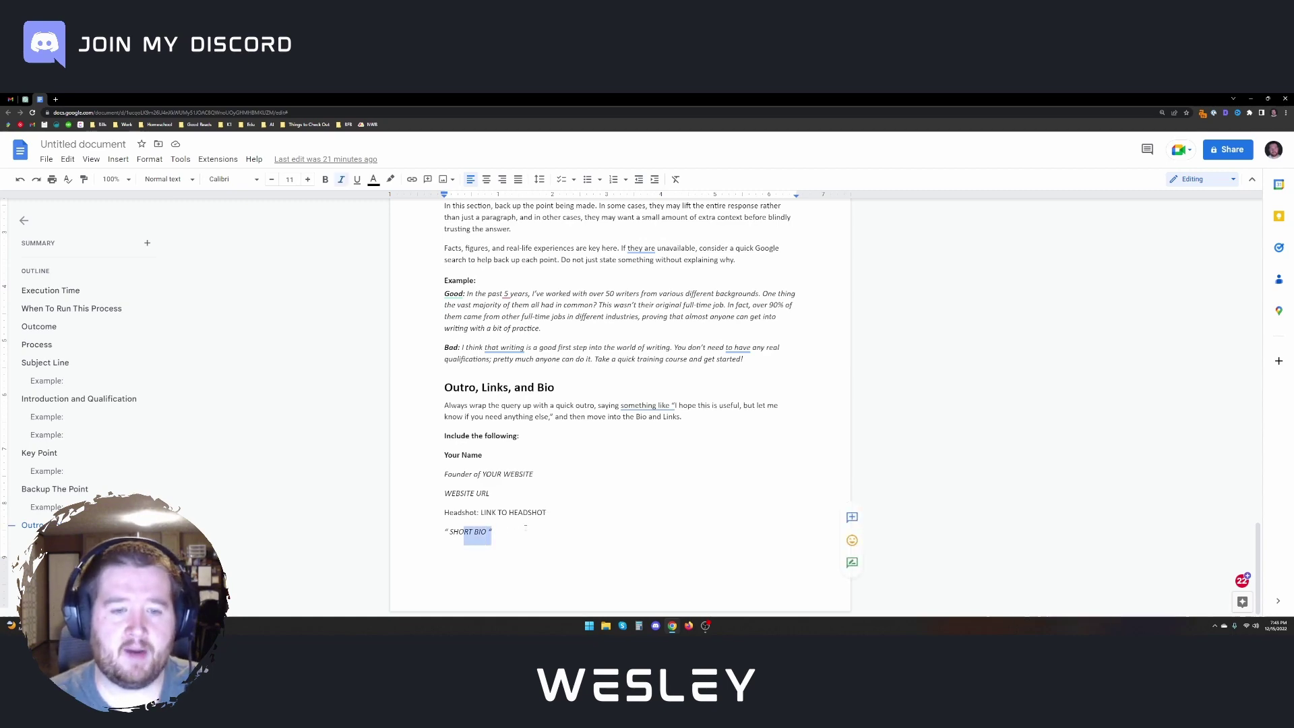
scroll(315, 293, up, 15)
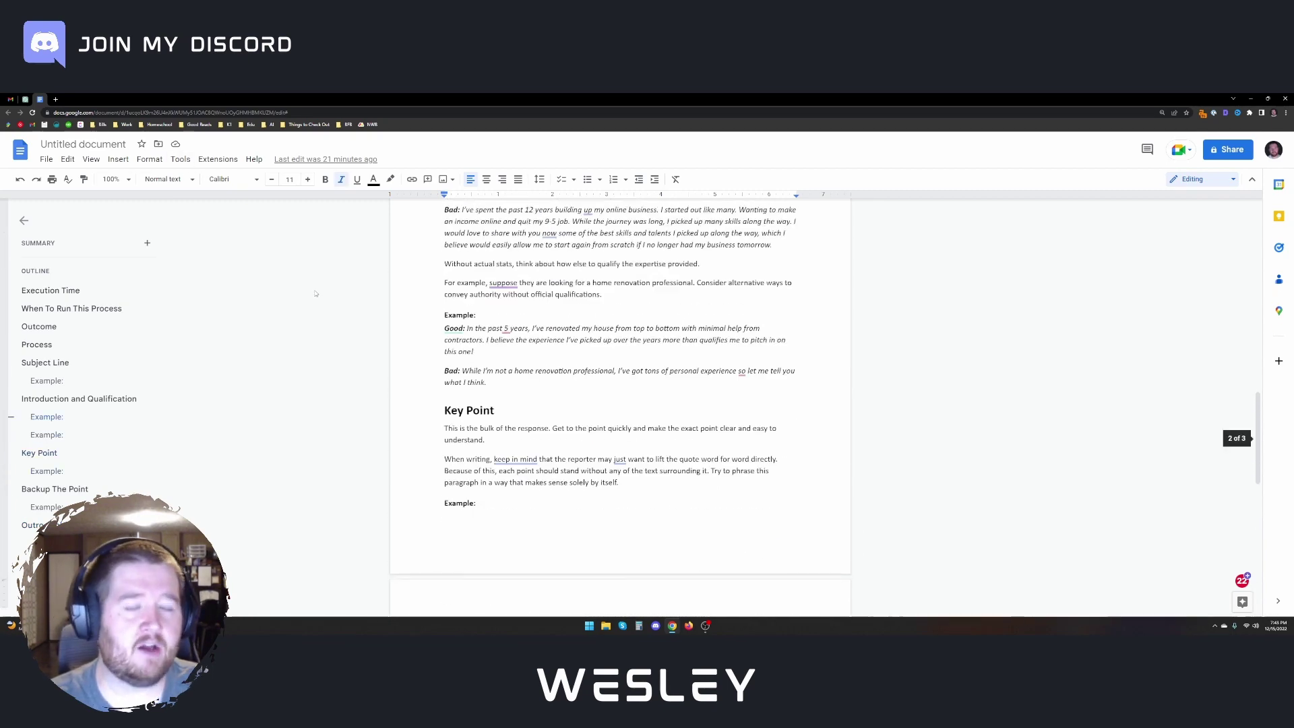
- Review the shortened password-manager answer and subject line in ChatGPT, then bring OBS Studio forward
key(ctrl+shift+Tab)
key(ctrl+Tab)
key(ctrl+shift+Tab)
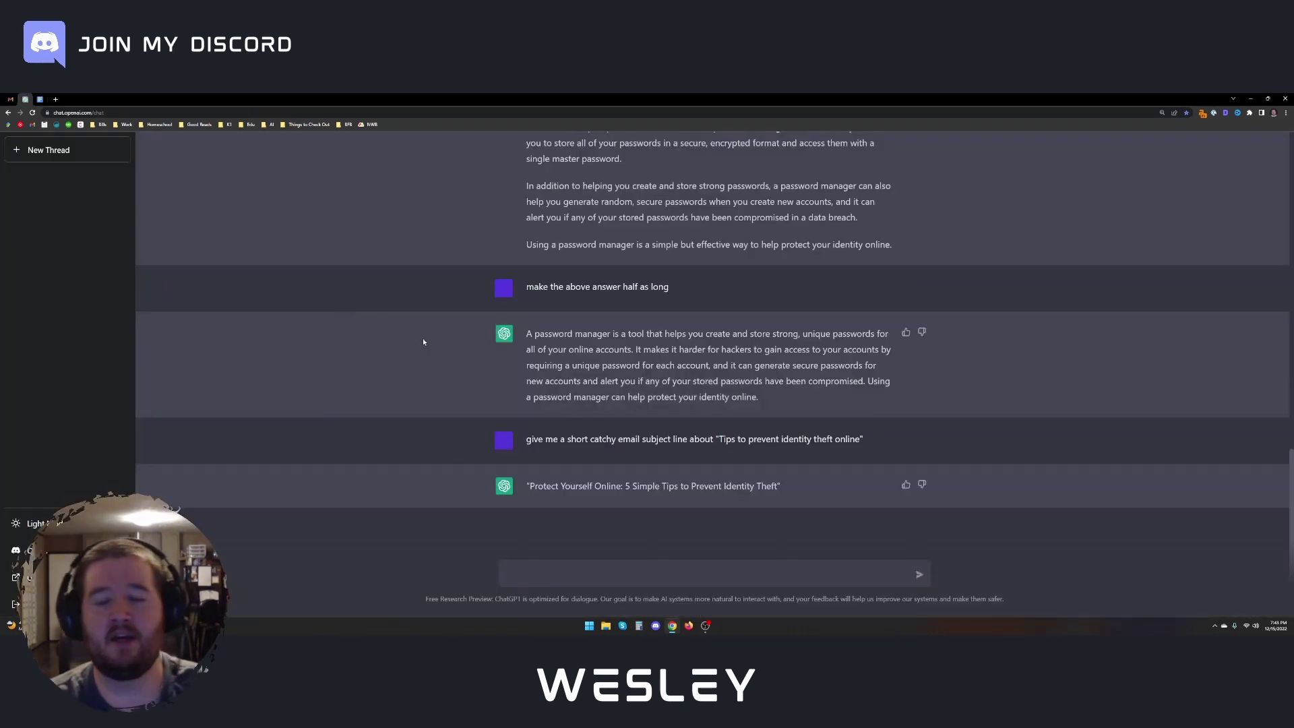
scroll(422, 338, up, 8)
scroll(423, 345, down, 8)
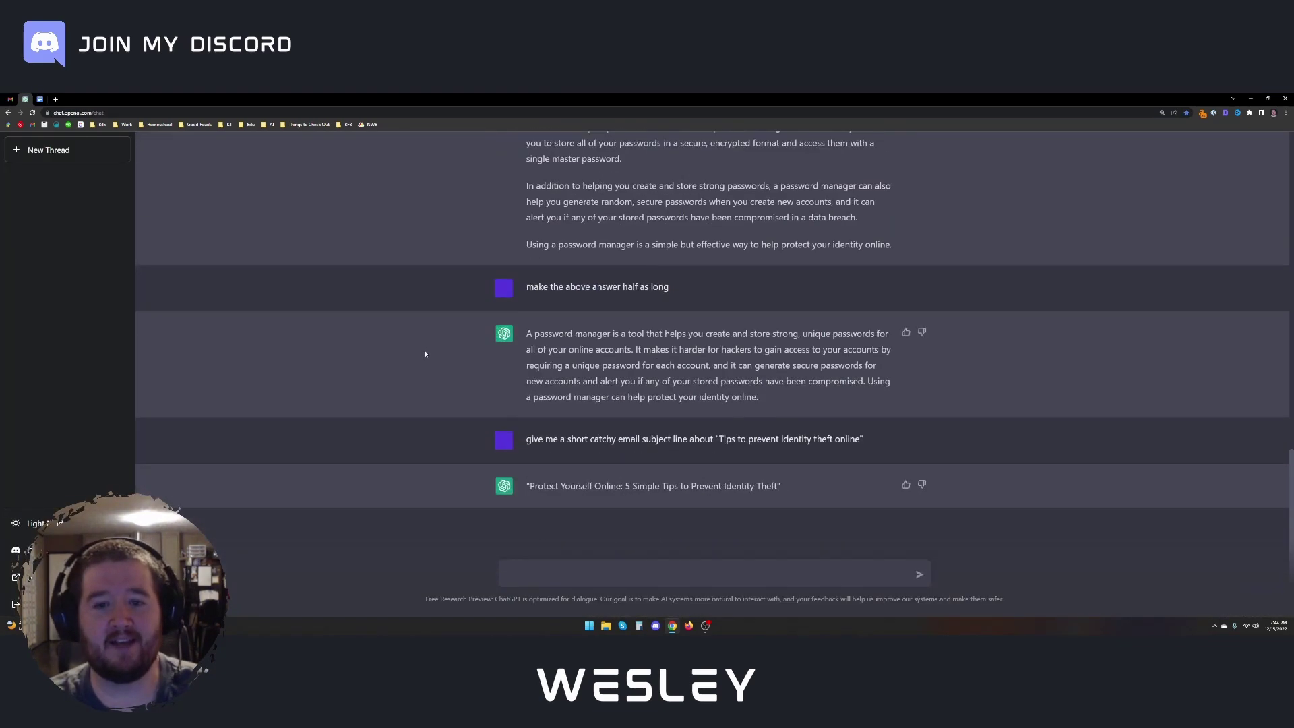
click(705, 625)
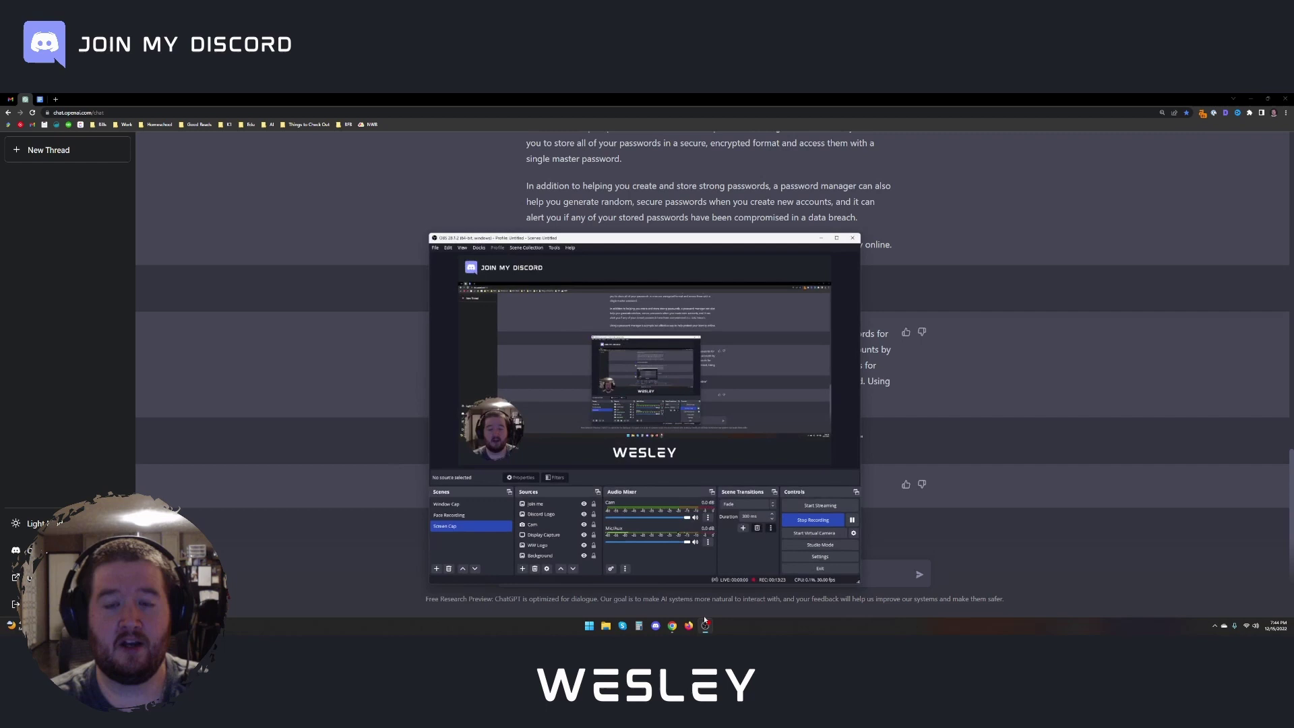